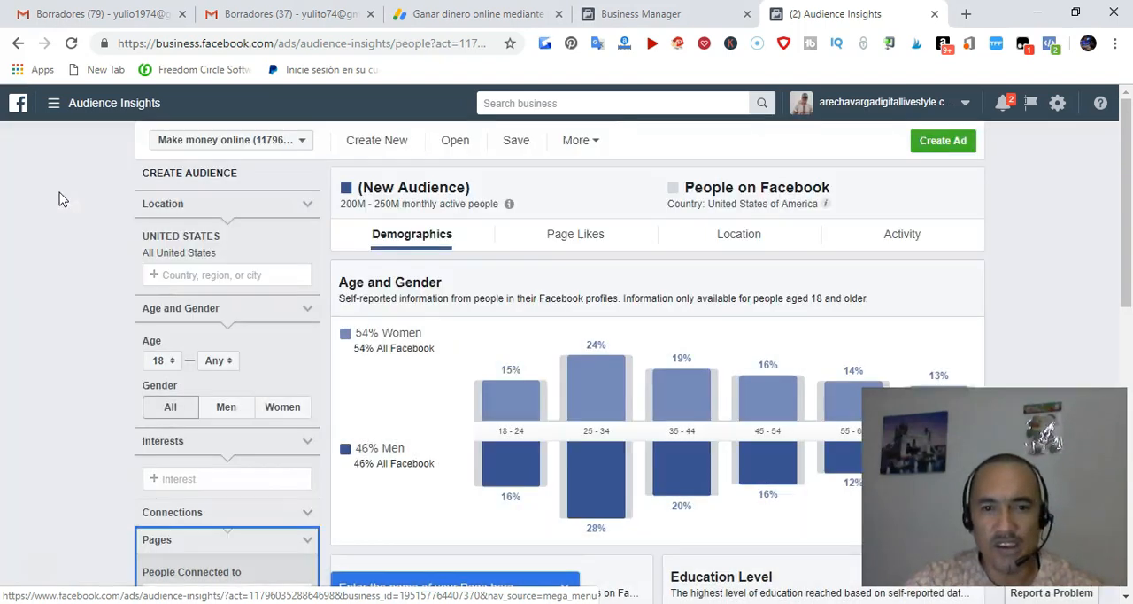
Start creating an ad from the new audience using Ads Manager
scroll(456, 378, down, 6)
scroll(455, 378, up, 5)
scroll(478, 378, up, 2)
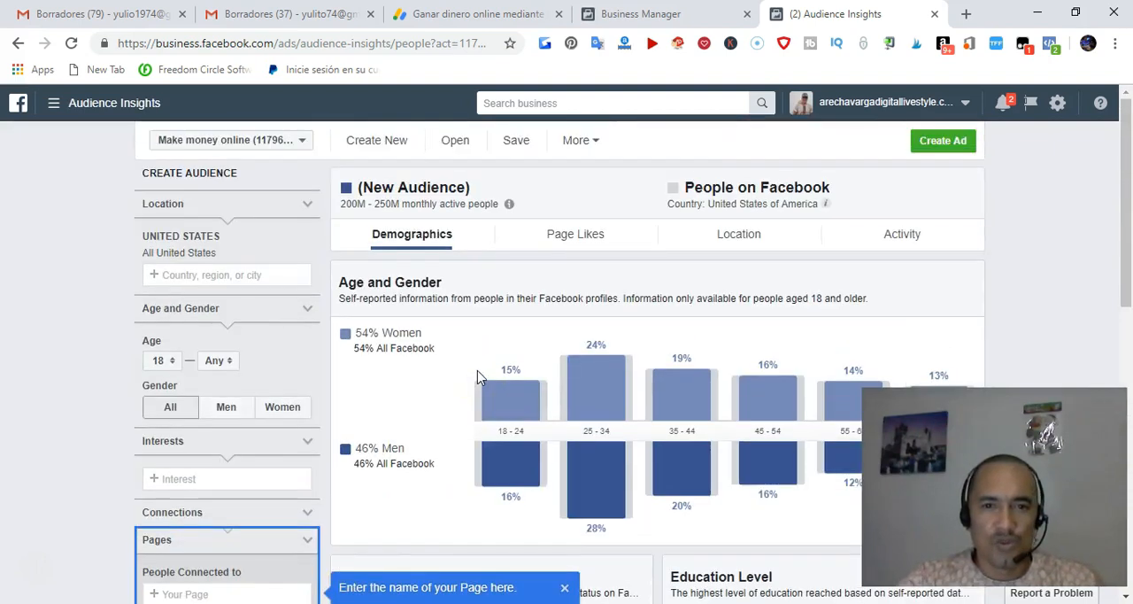
click(945, 145)
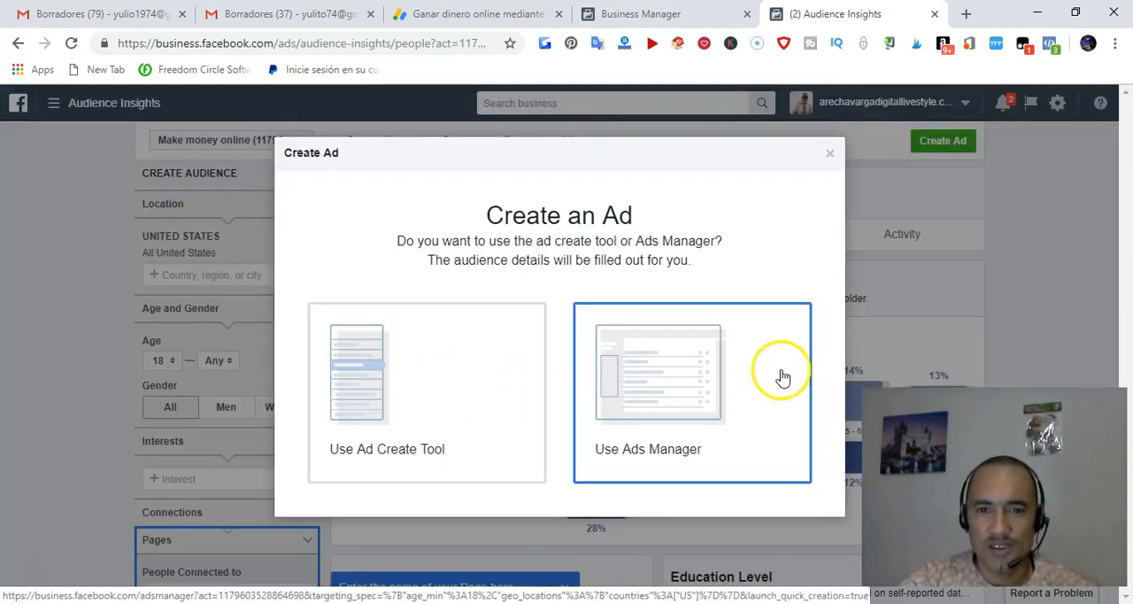
click(649, 400)
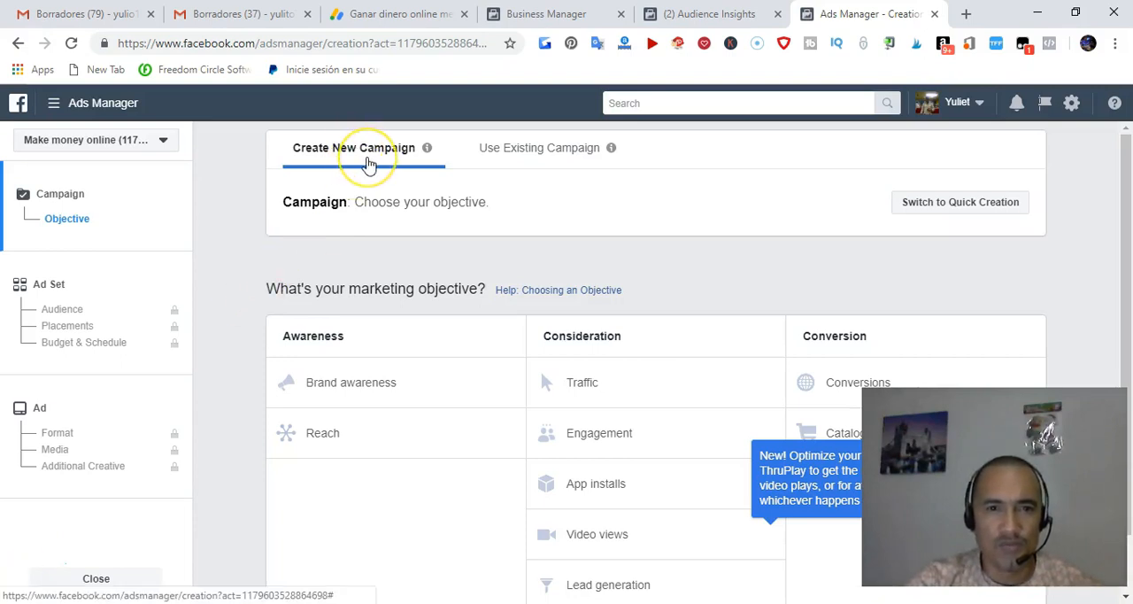
Look at the option for using an existing campaign and return to creating a new campaign
click(563, 159)
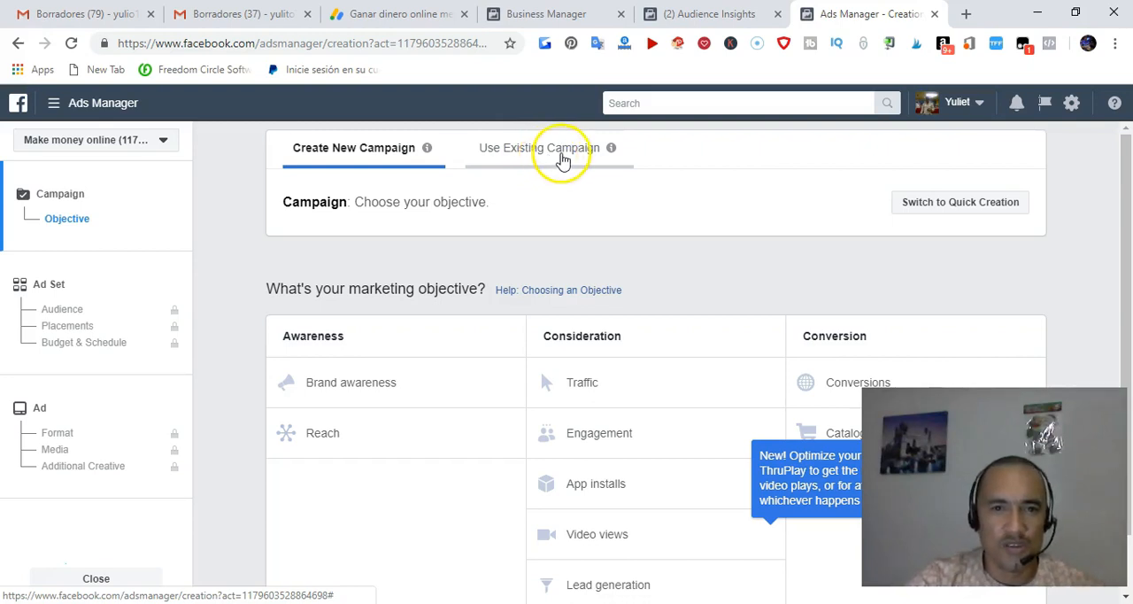
click(539, 147)
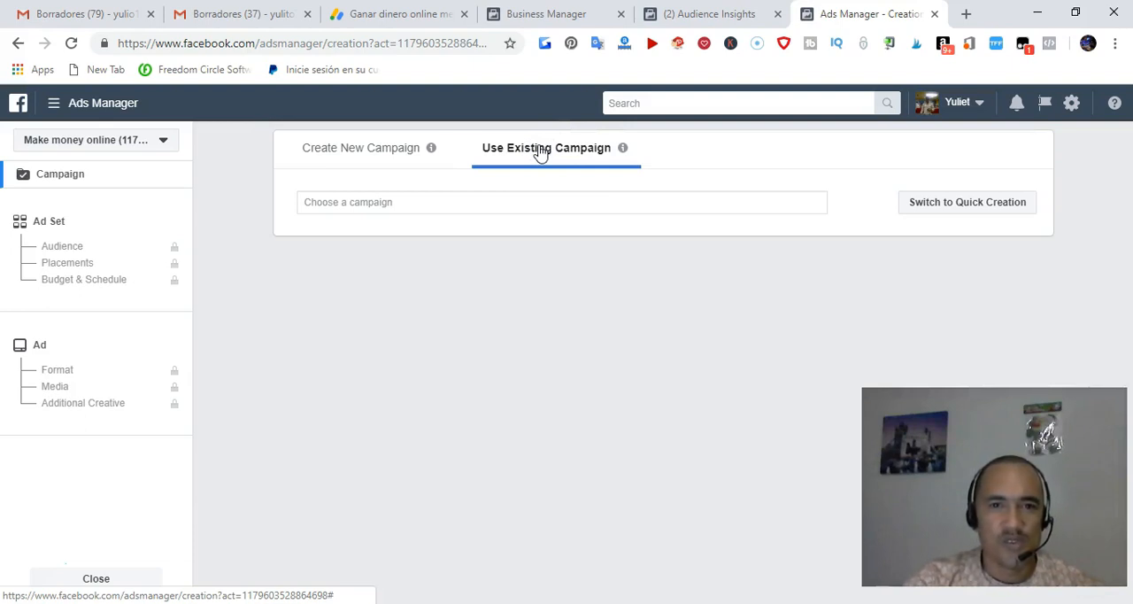
click(308, 202)
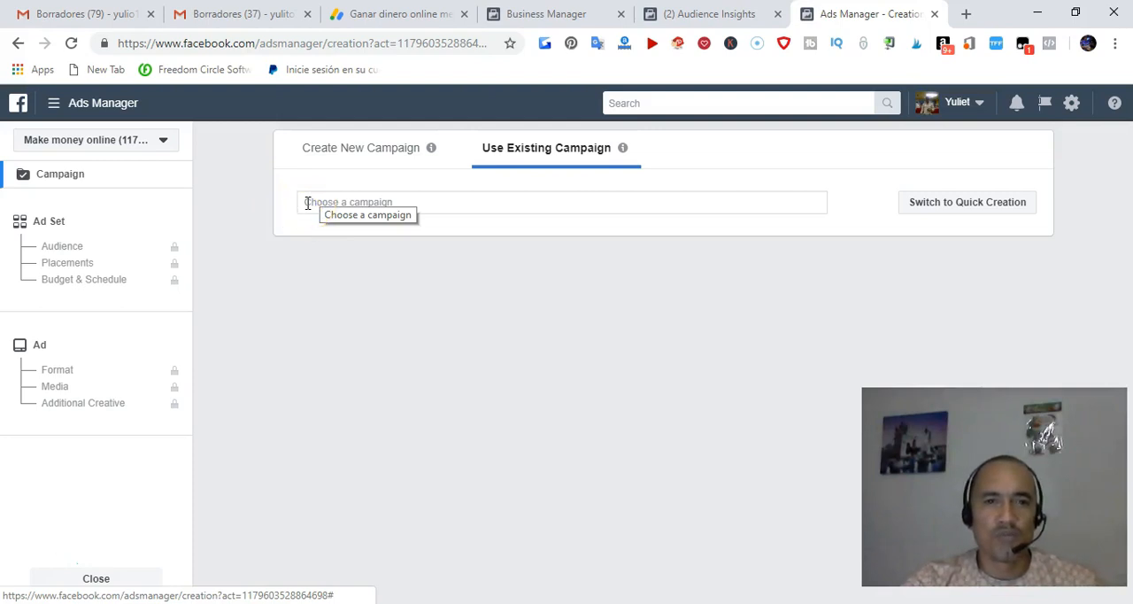
click(320, 202)
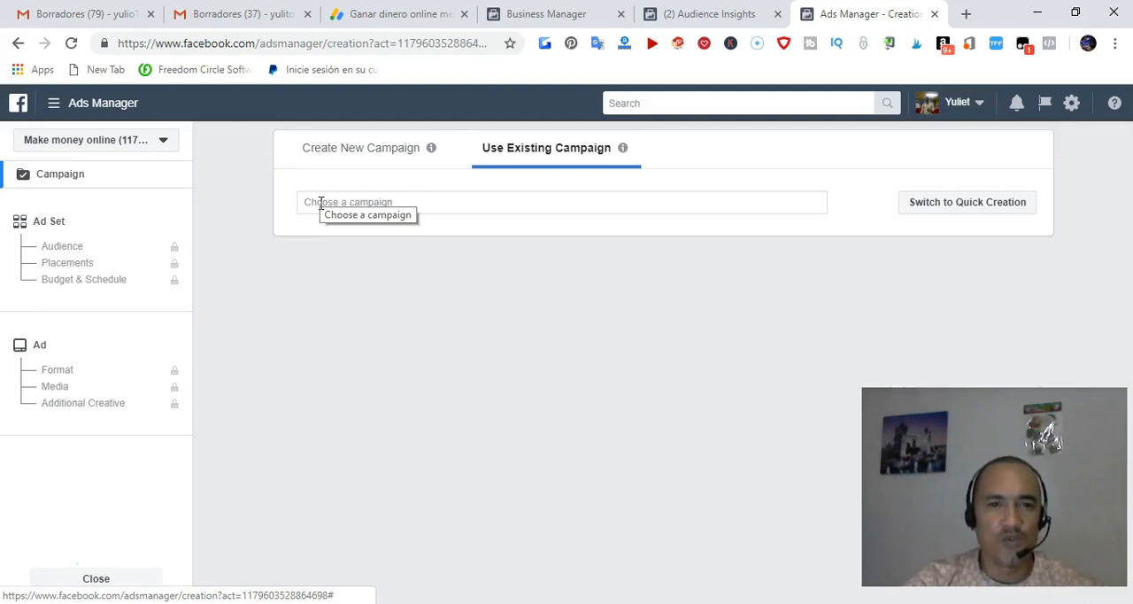
click(469, 339)
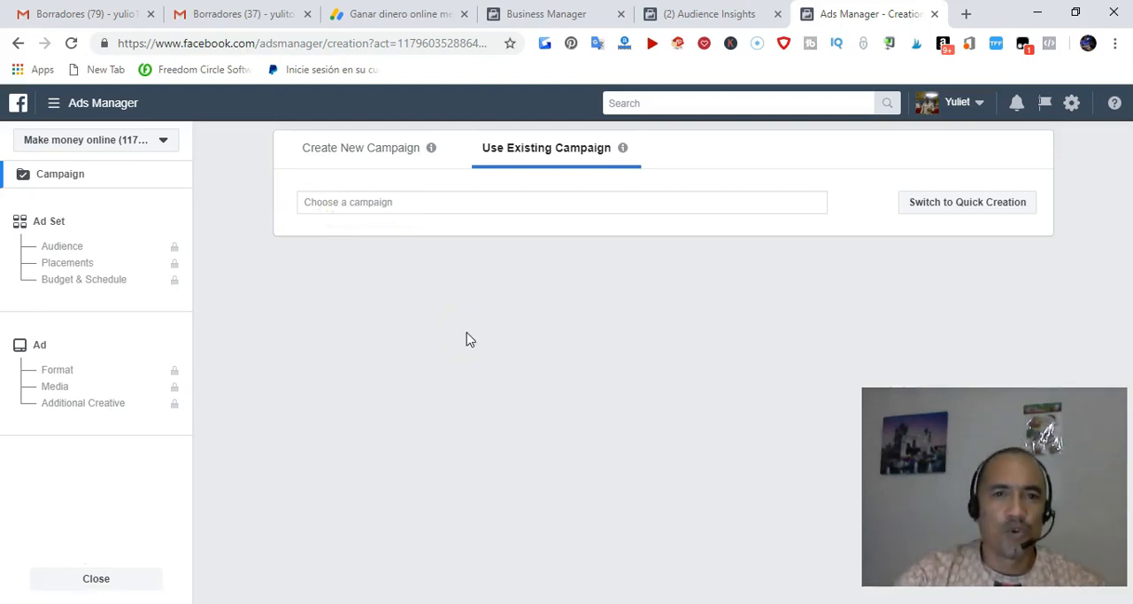
click(476, 310)
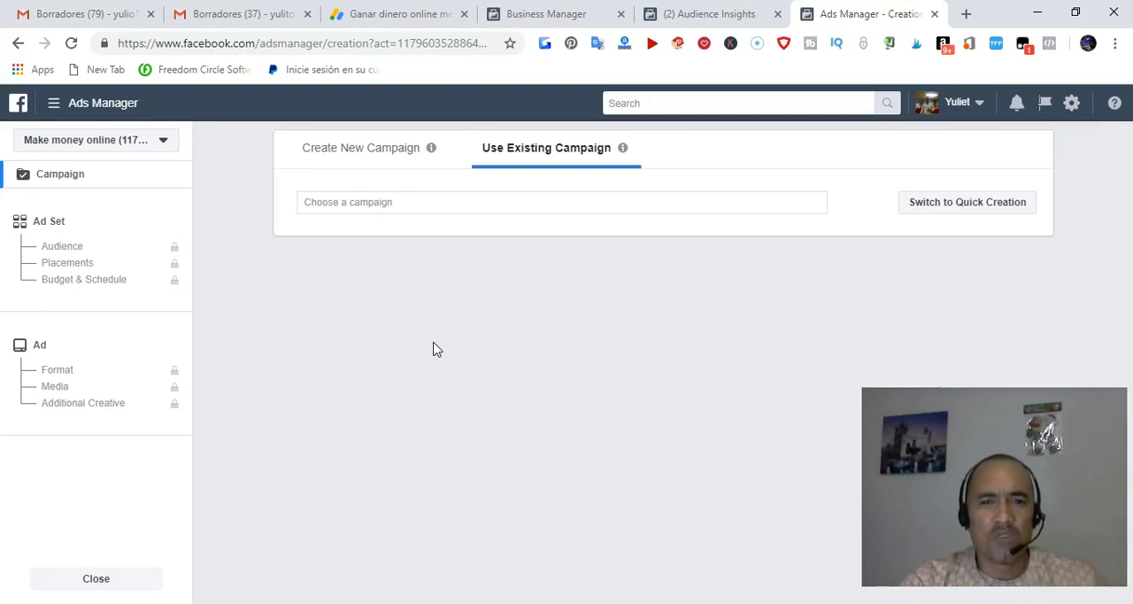
click(351, 152)
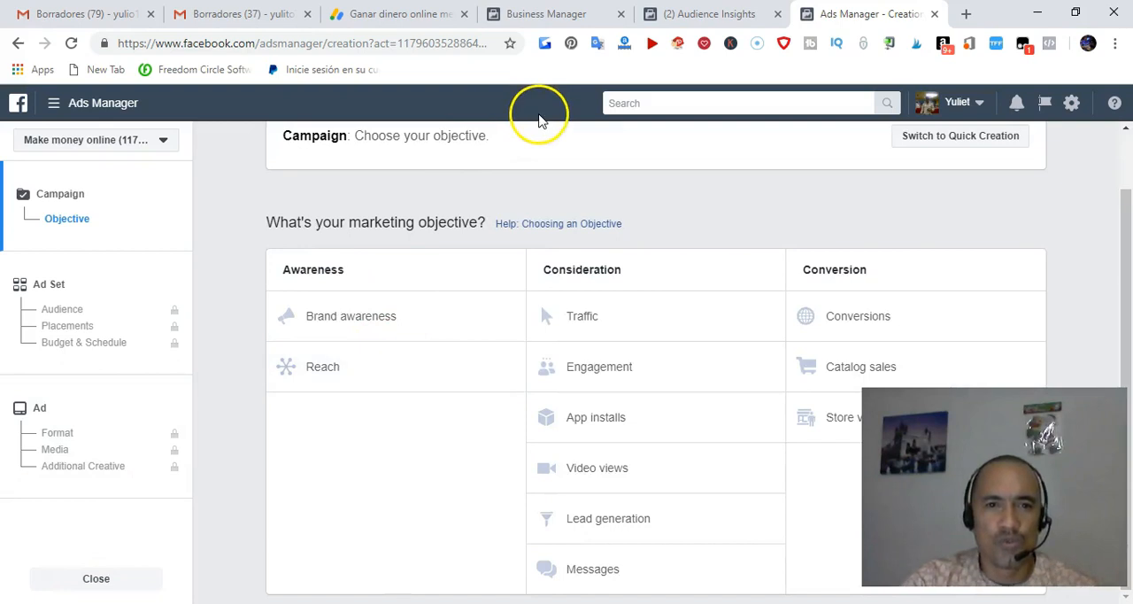
Choose Traffic as the marketing objective and name the campaign "promo offer"
scroll(494, 210, up, 1)
scroll(505, 261, down, 1)
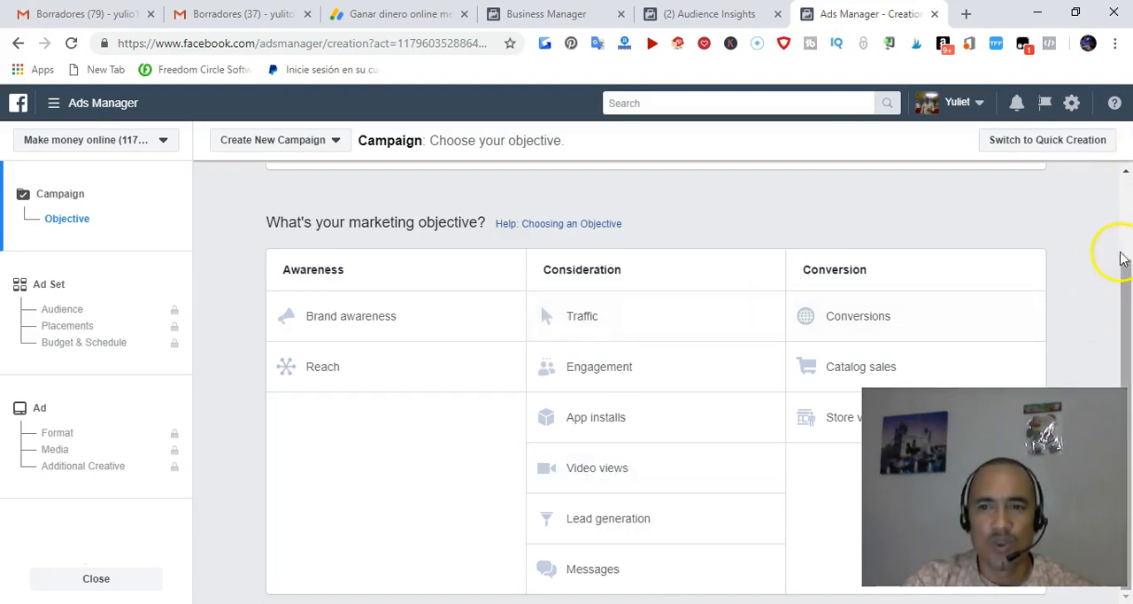
click(1126, 171)
scroll(708, 361, down, 1)
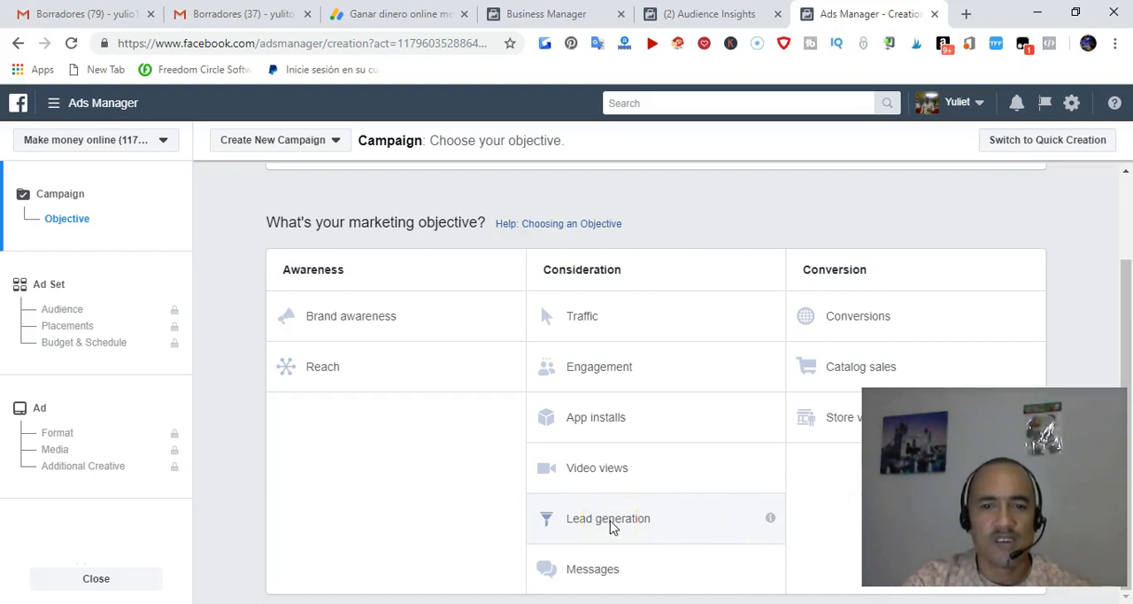
click(600, 570)
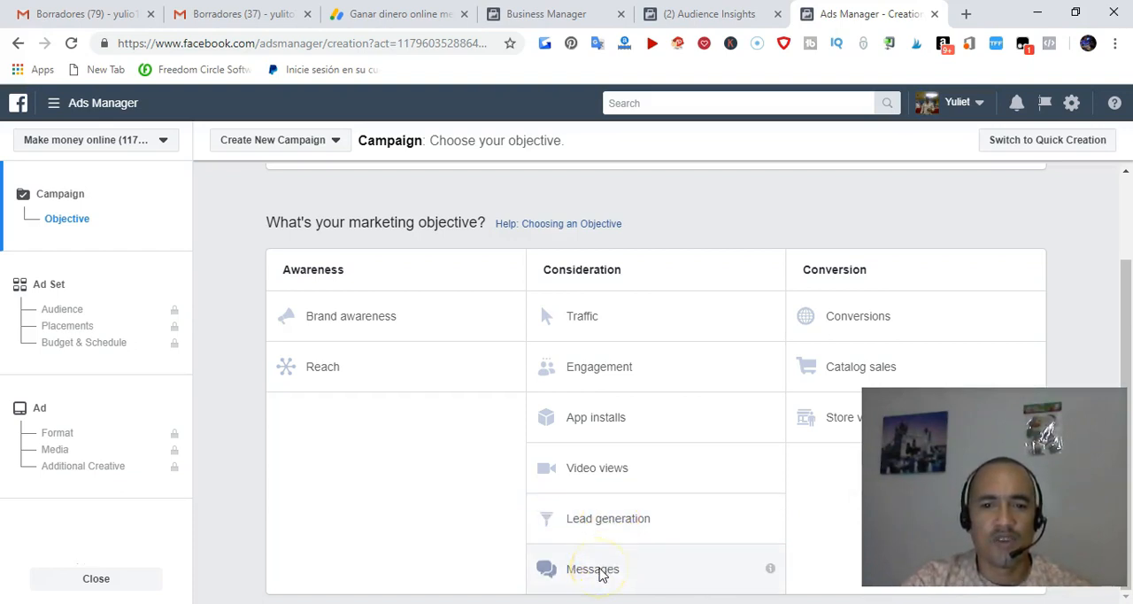
click(612, 570)
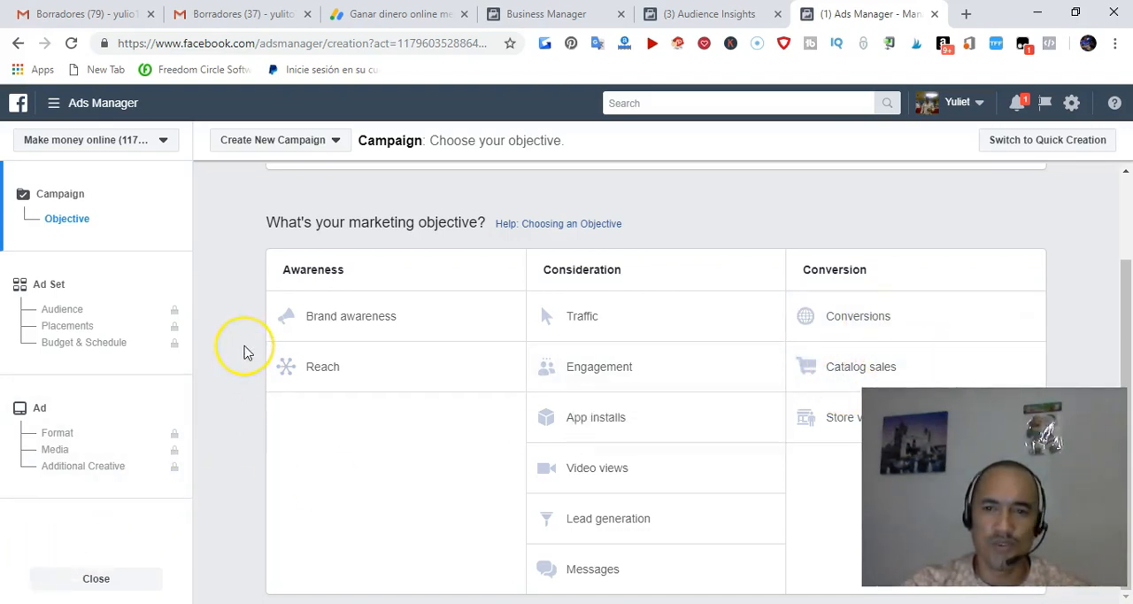
click(36, 567)
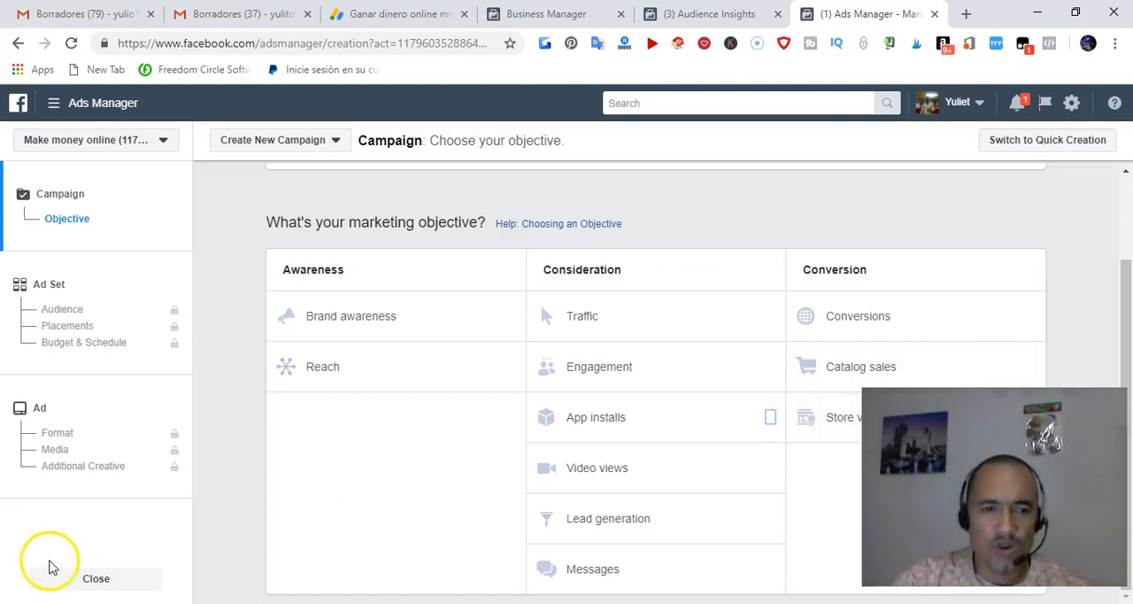
click(594, 324)
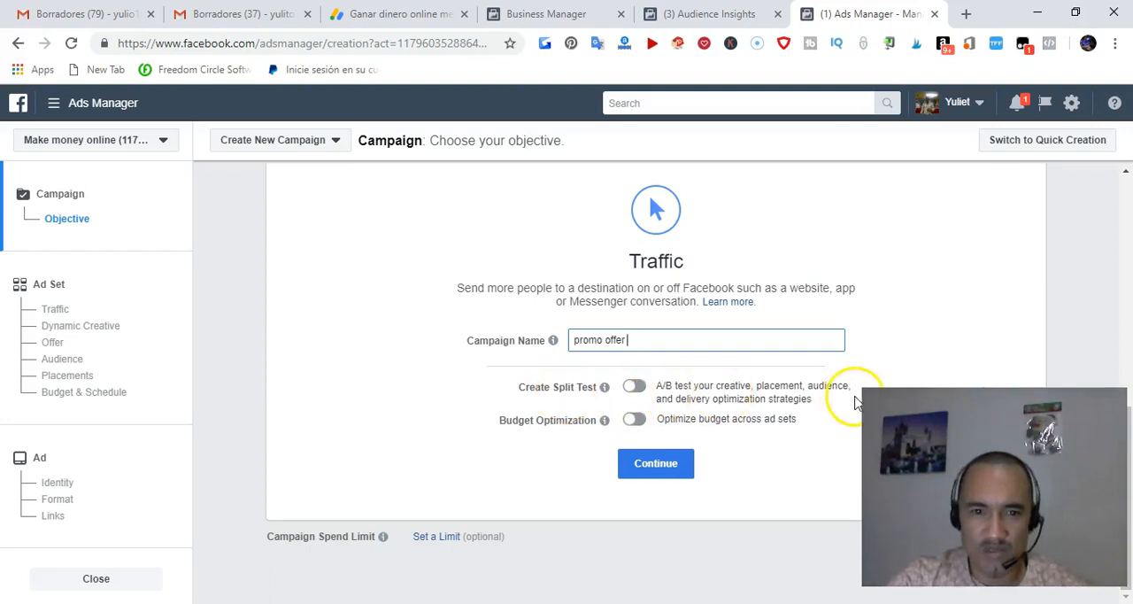
Turn on budget optimization across ad sets and set the campaign's daily budget to $150.00
click(637, 421)
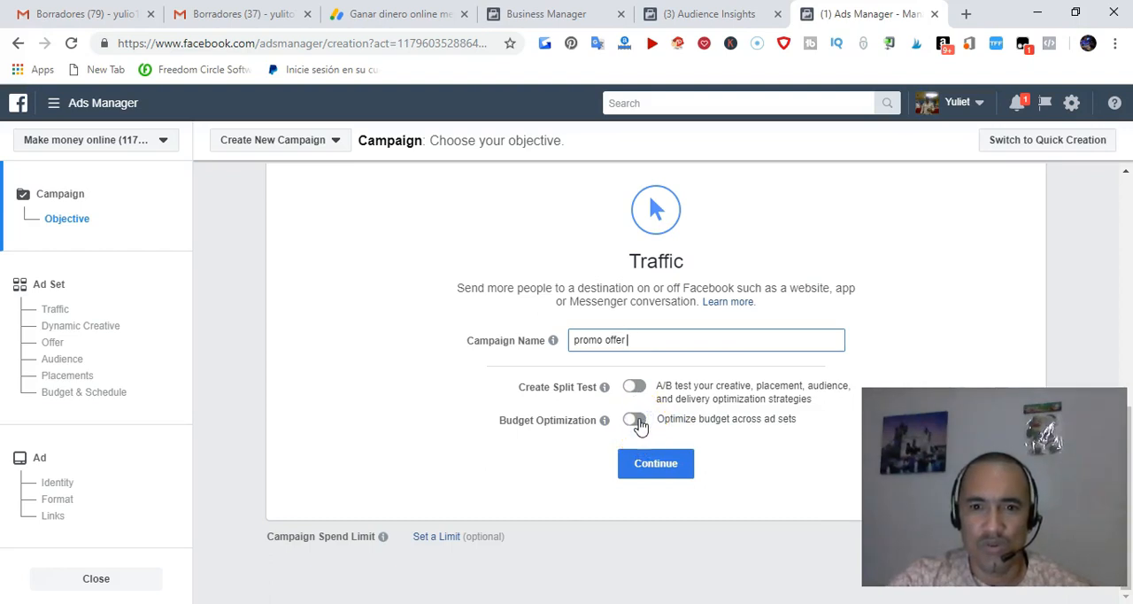
scroll(657, 418, down, 2)
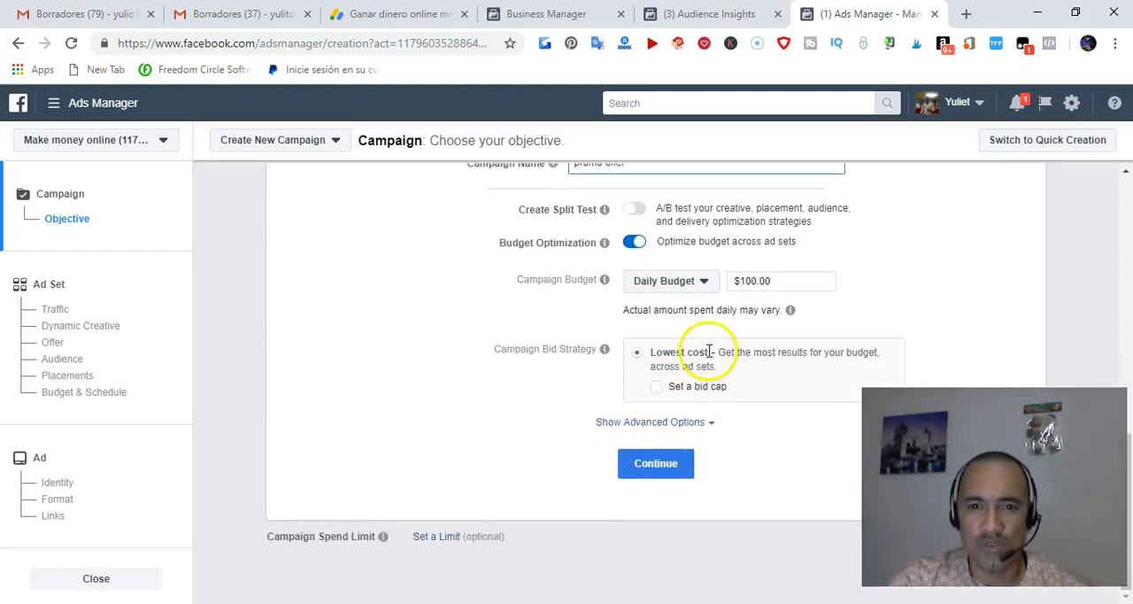
click(757, 281)
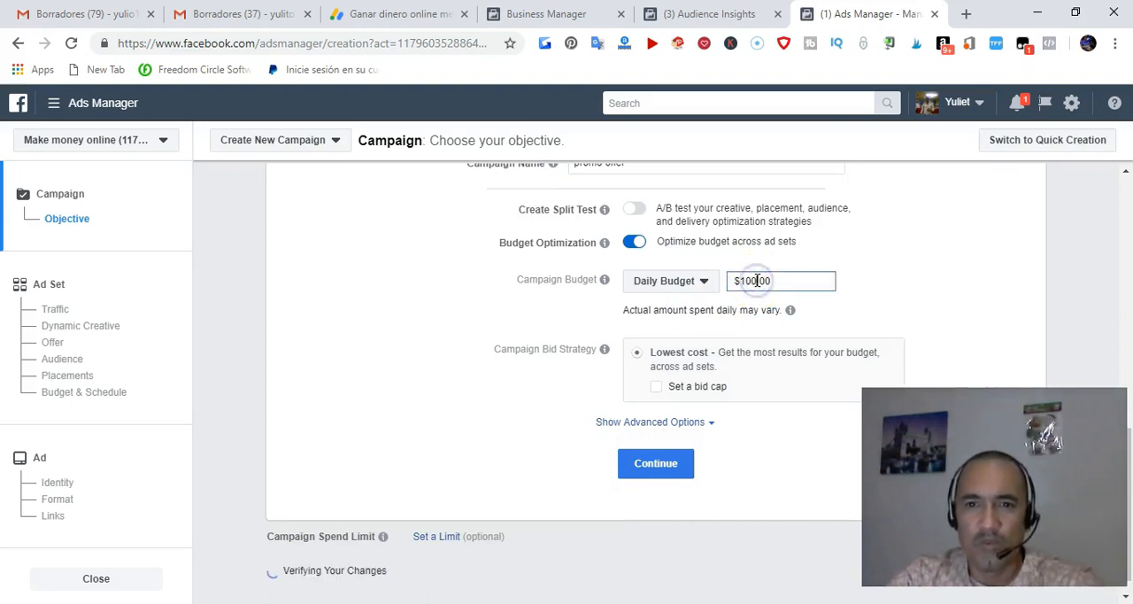
key(BackSpace)
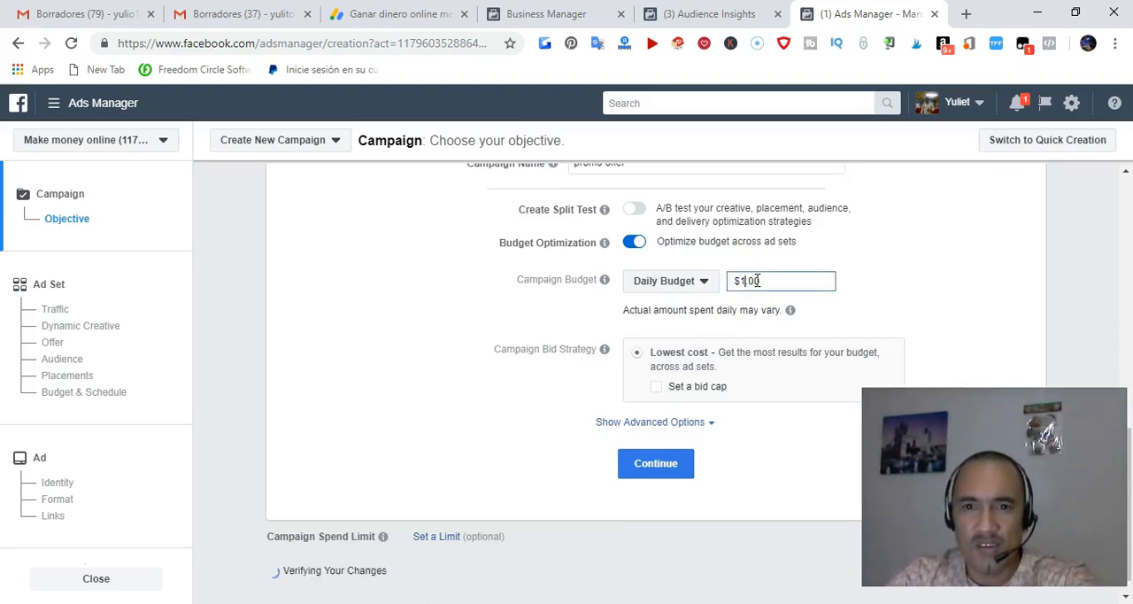
key(BackSpace)
text(50)
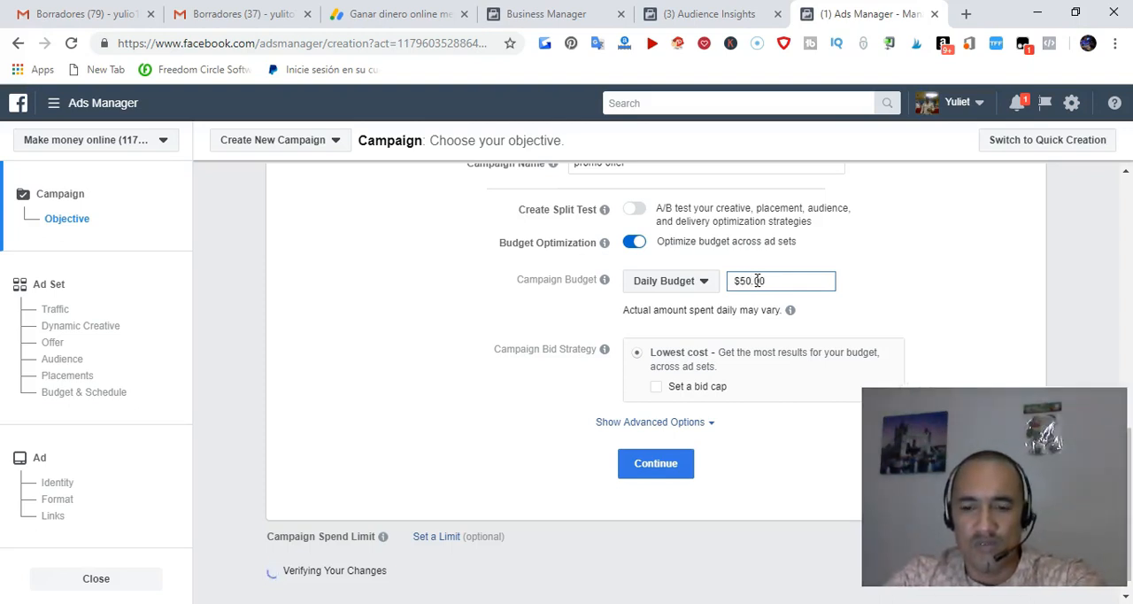
key(BackSpace)
key(BackSpace)
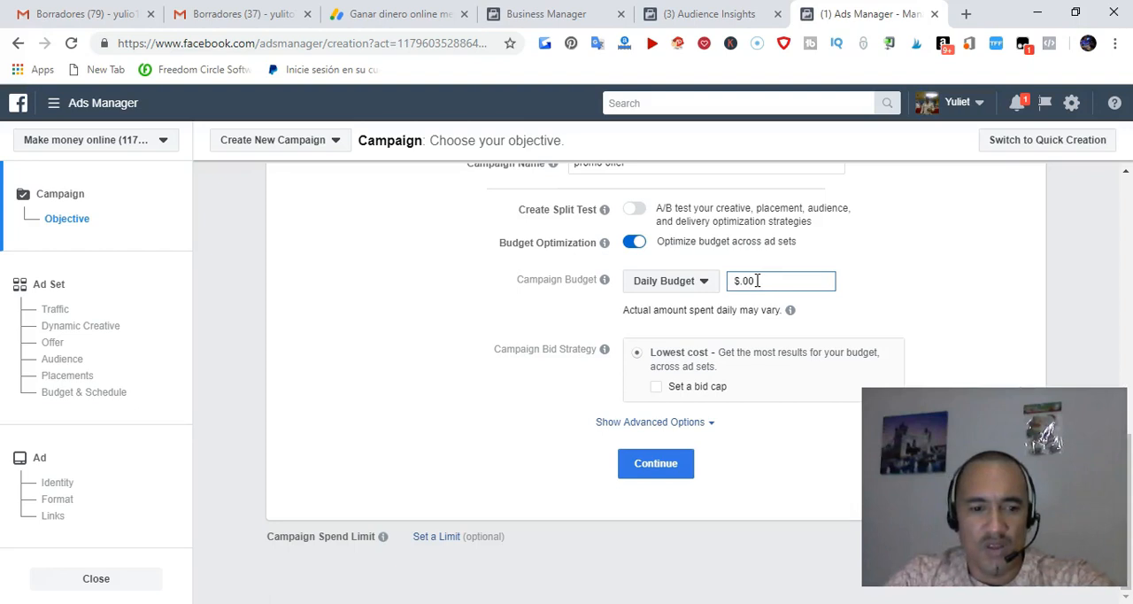
text(150)
Enable a bid cap for the Lowest cost bid strategy and continue to the ad set settings
mouse_move(632, 366)
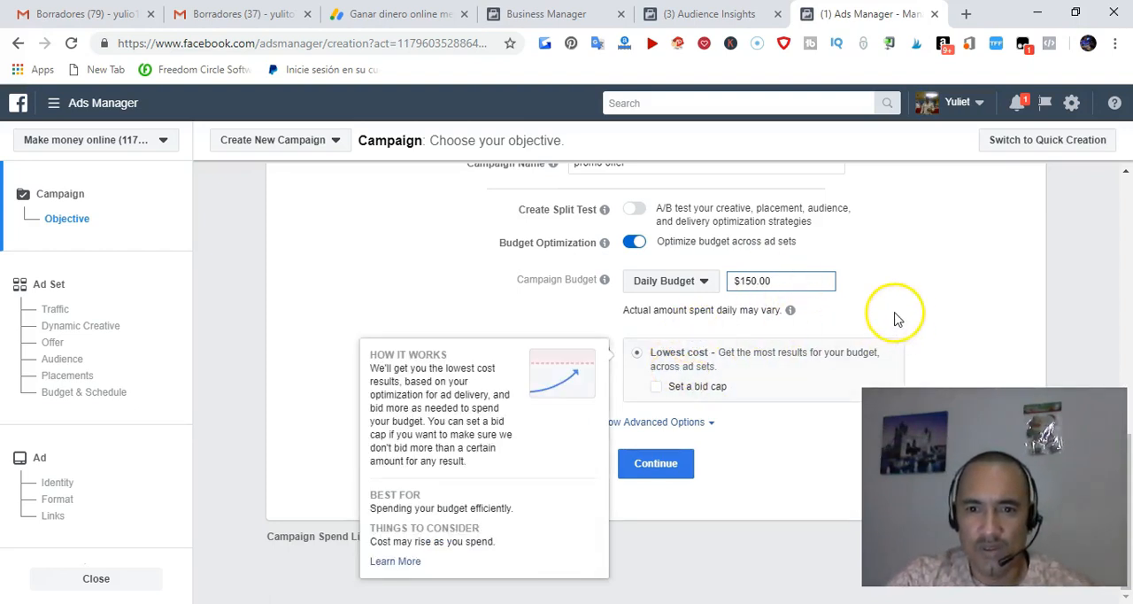
click(656, 391)
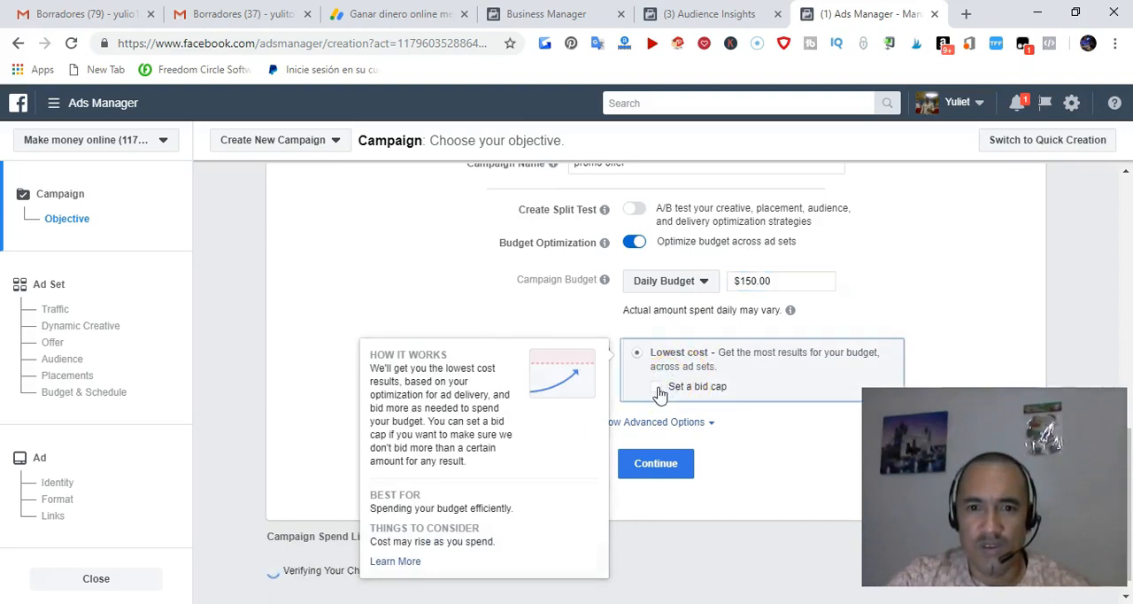
click(656, 390)
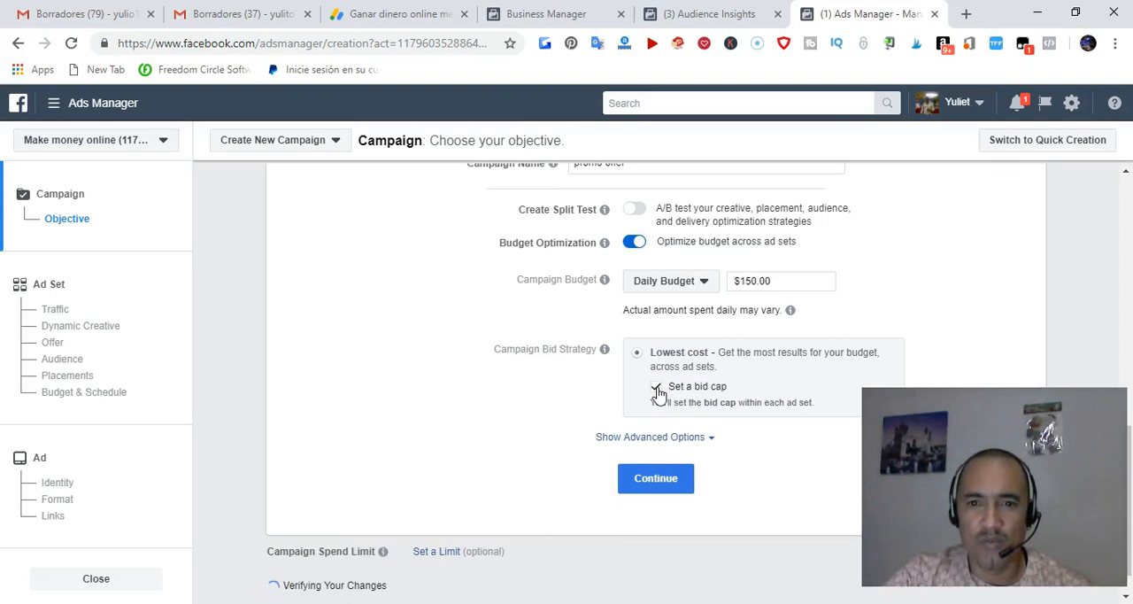
scroll(715, 395, down, 1)
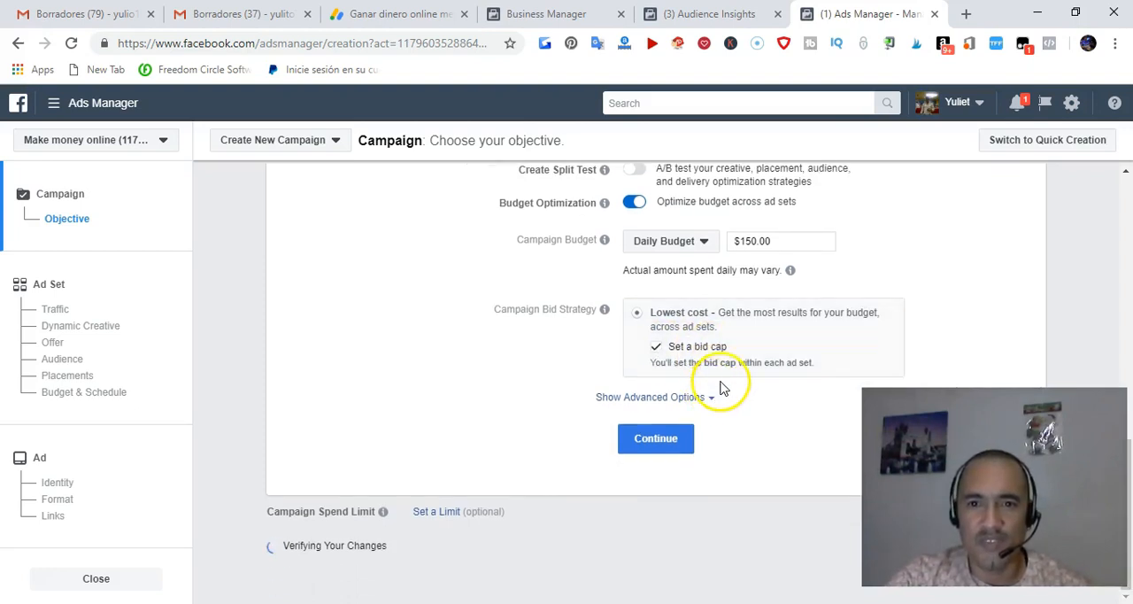
click(681, 433)
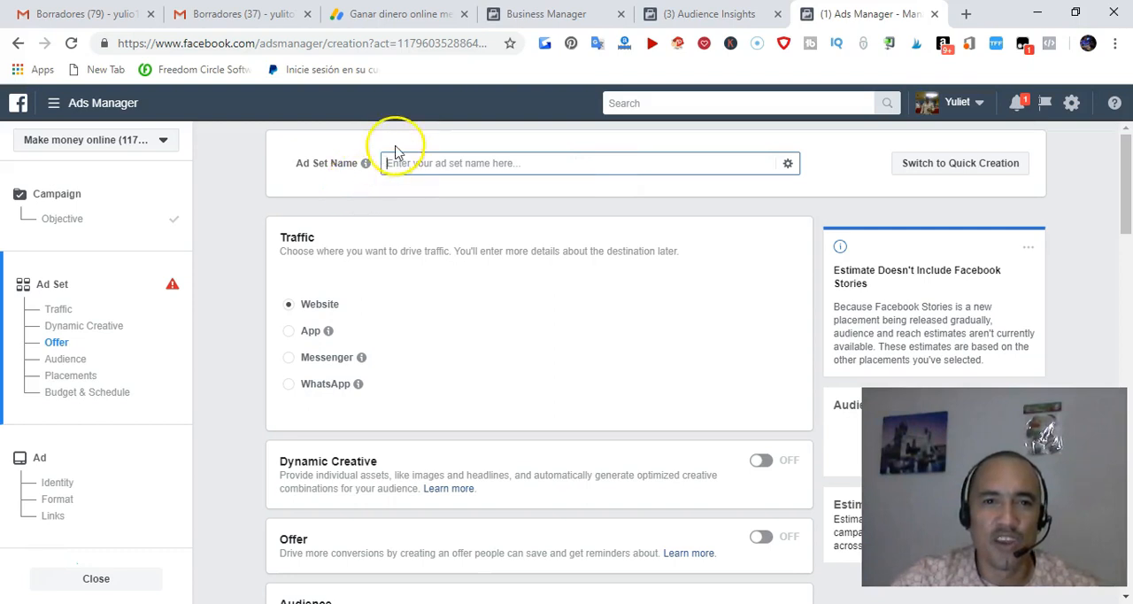
Enter "free training" as the ad set name
click(391, 162)
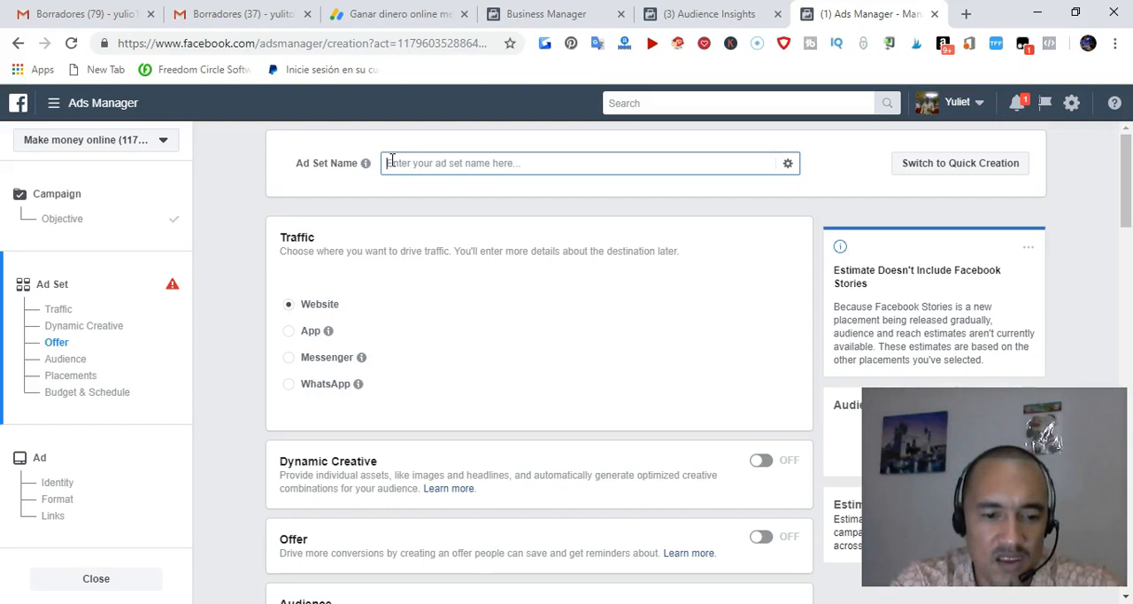
text(fb)
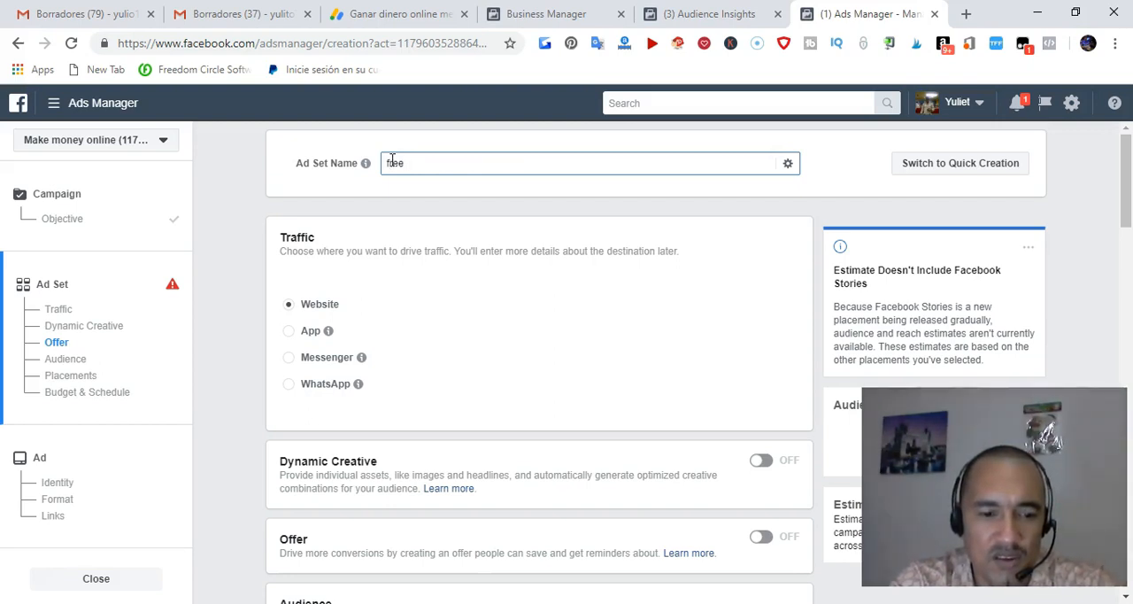
text(ee training)
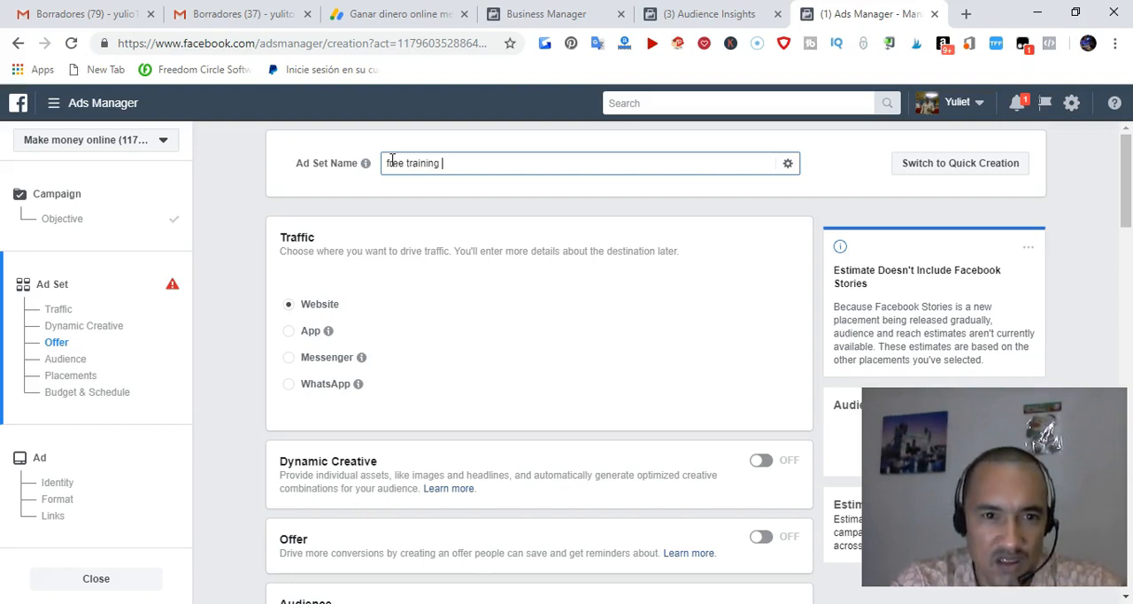
click(383, 248)
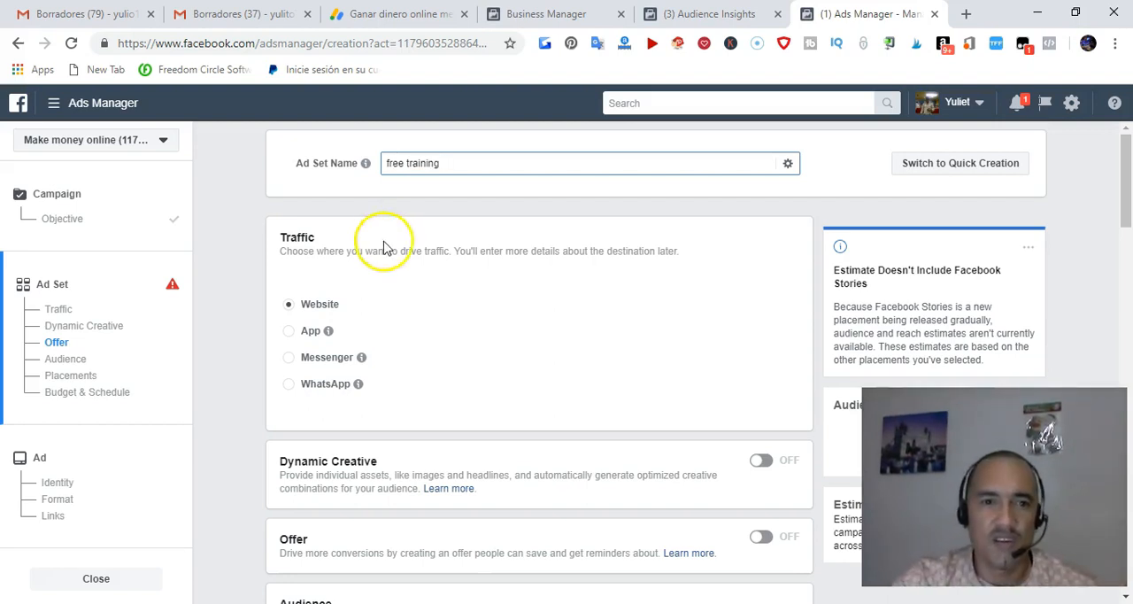
Review the ad set's traffic destination, Dynamic Creative, Offer and Audience sections
scroll(383, 239, down, 3)
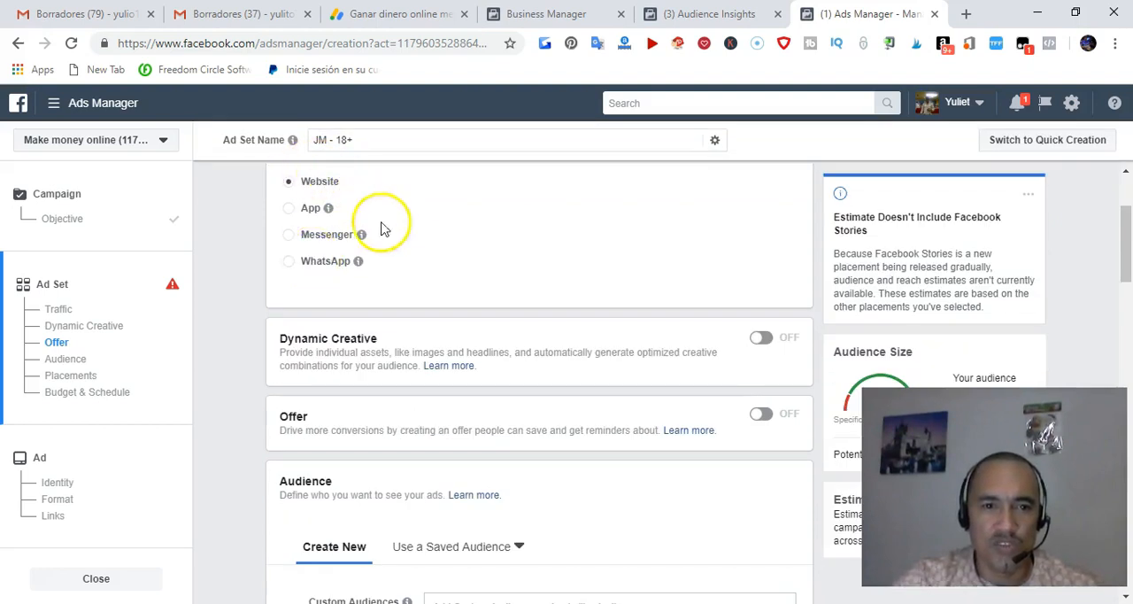
scroll(407, 243, down, 2)
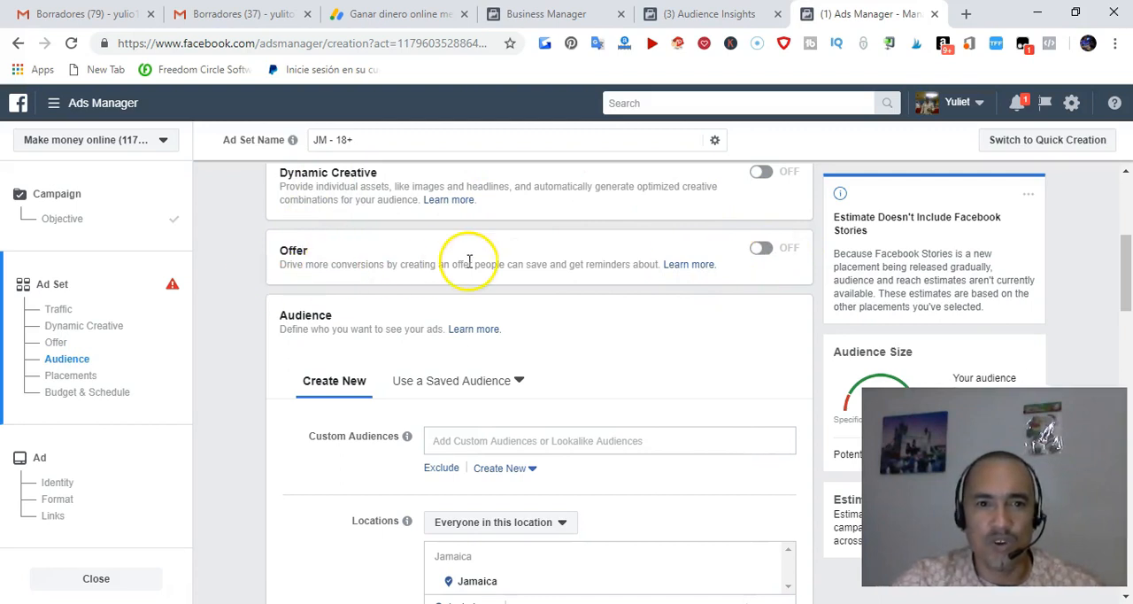
scroll(574, 262, up, 1)
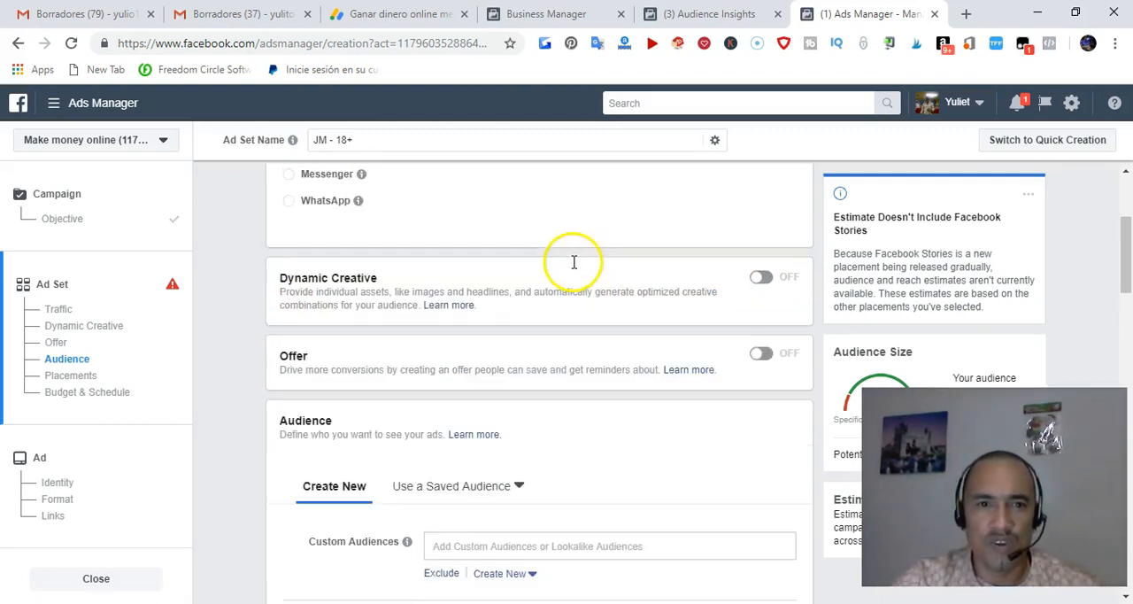
scroll(574, 262, up, 2)
scroll(359, 436, down, 1)
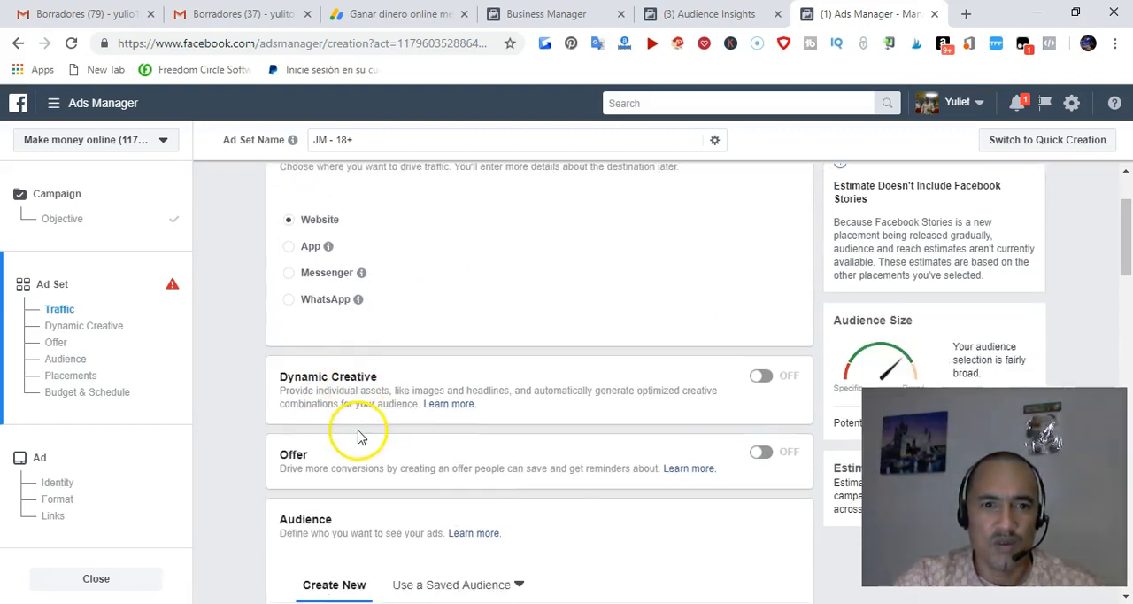
Check the saved audiences available for the ad set and return to creating a new audience
scroll(538, 366, down, 2)
scroll(655, 348, down, 3)
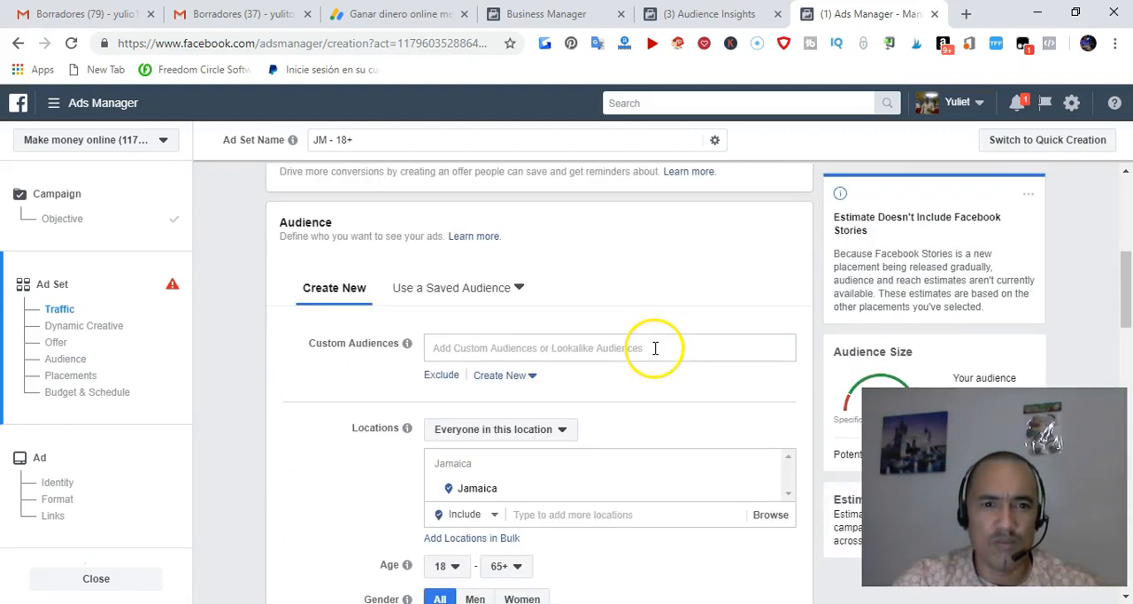
scroll(487, 310, down, 1)
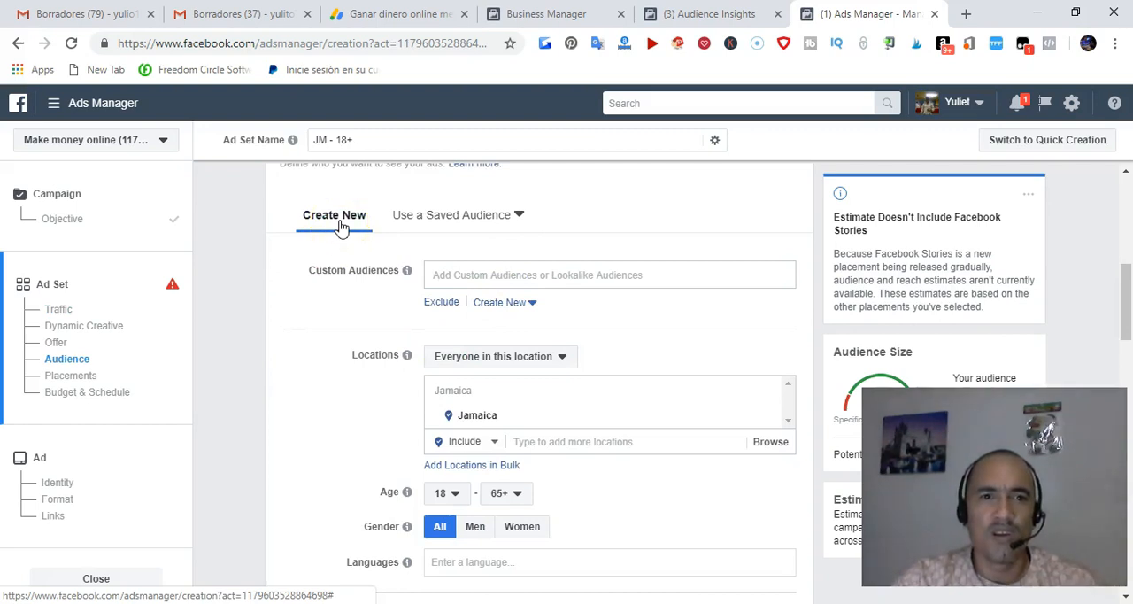
click(457, 221)
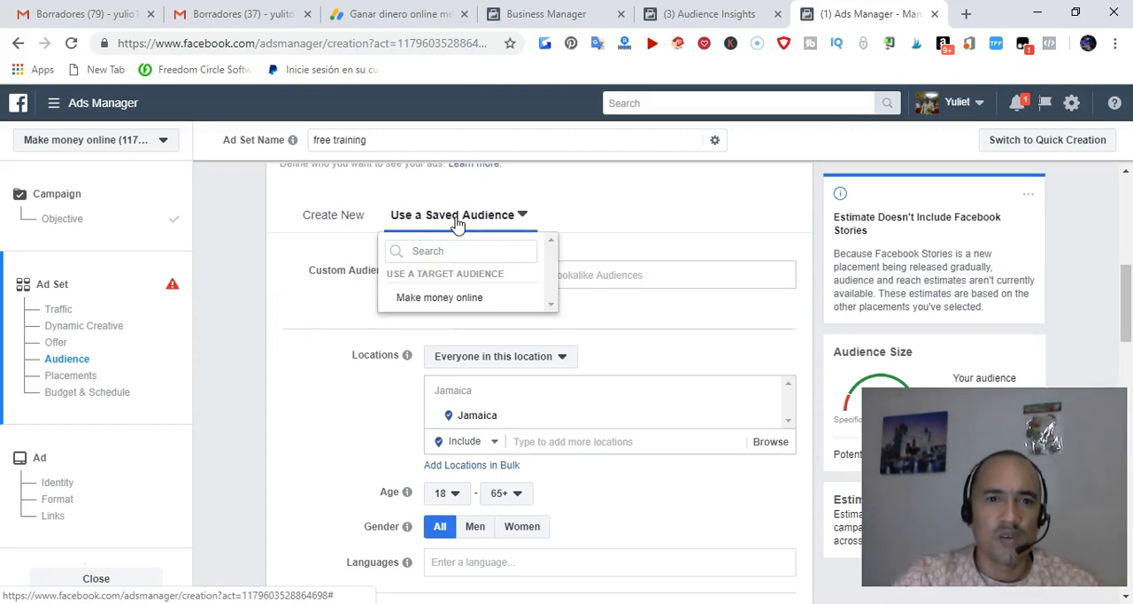
mouse_move(436, 306)
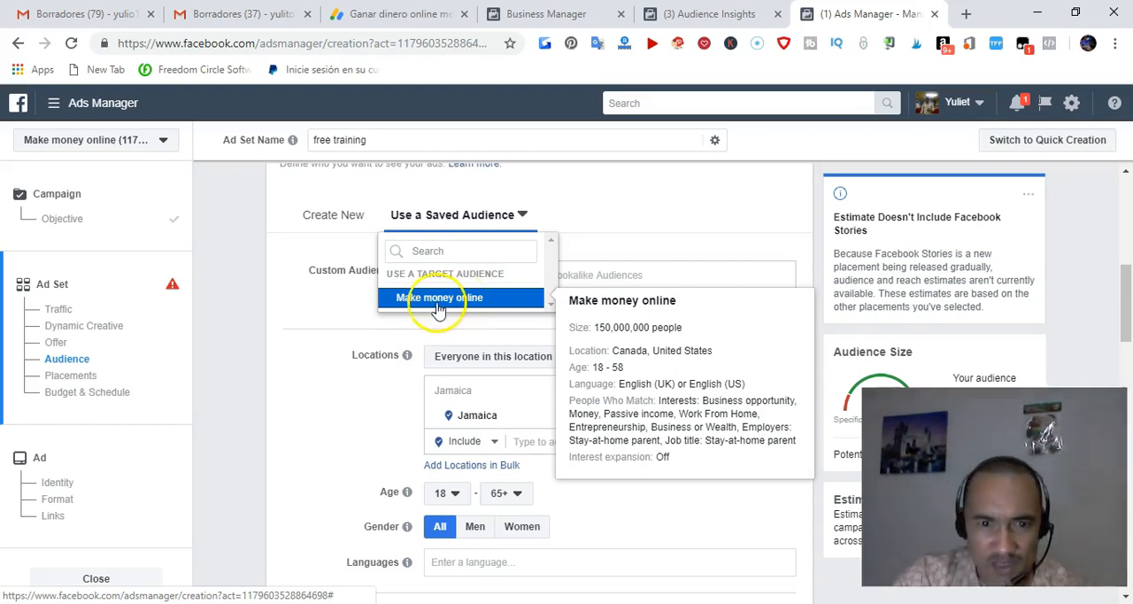
click(333, 219)
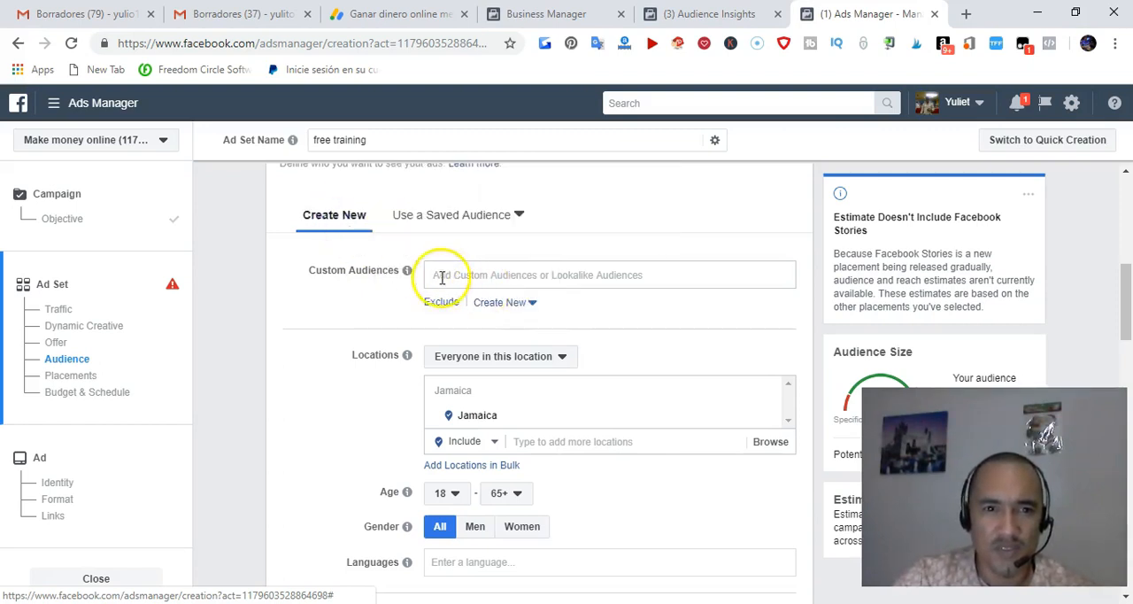
Search the custom audiences for "usa" and leave the search
click(444, 275)
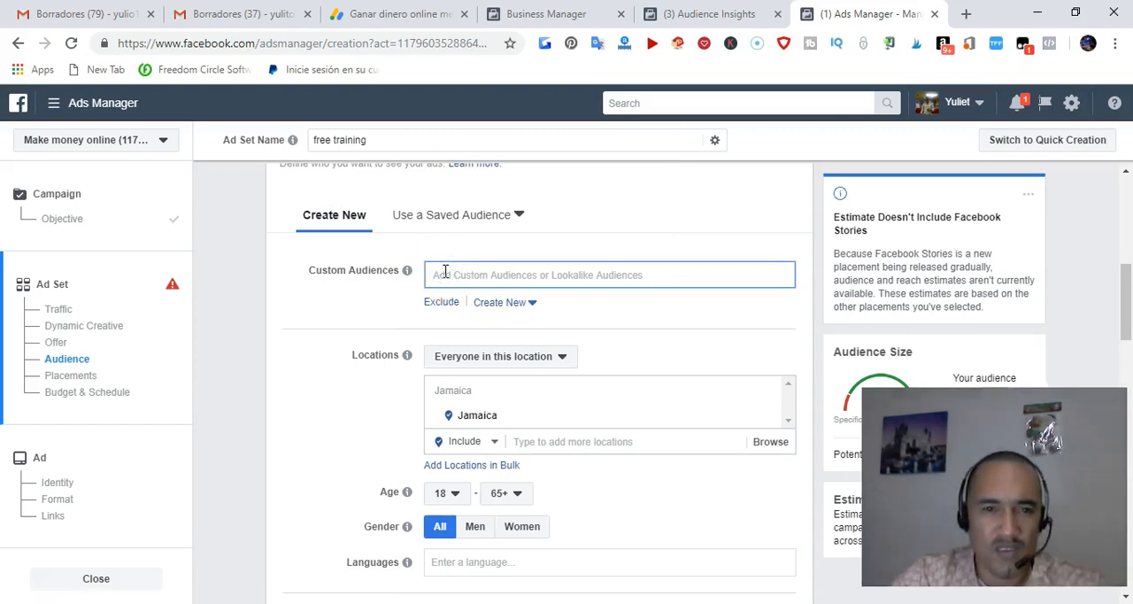
text(usa)
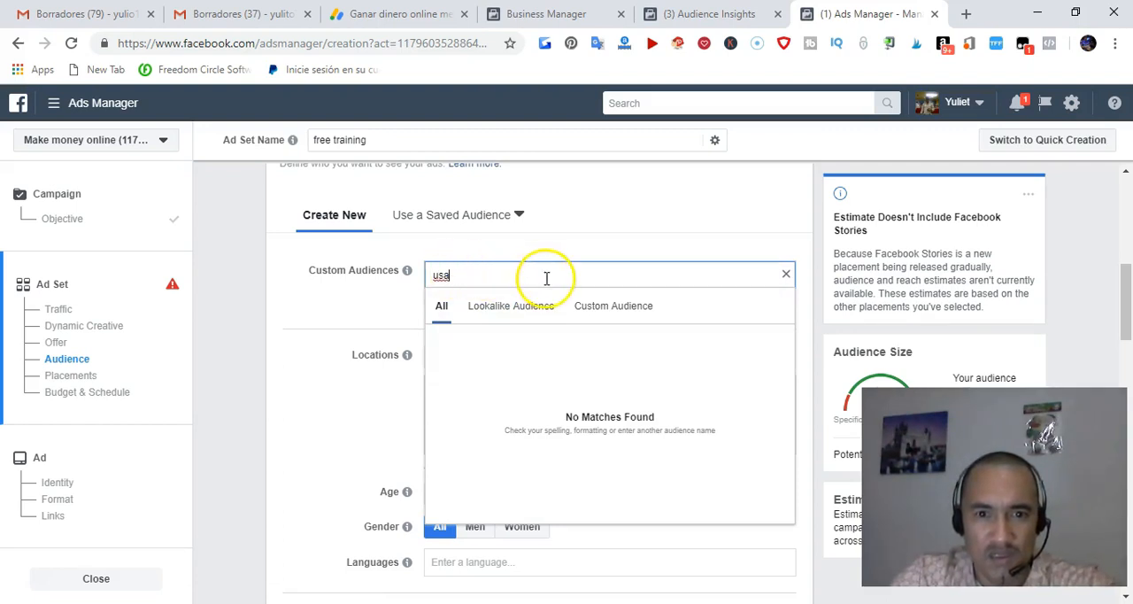
click(611, 308)
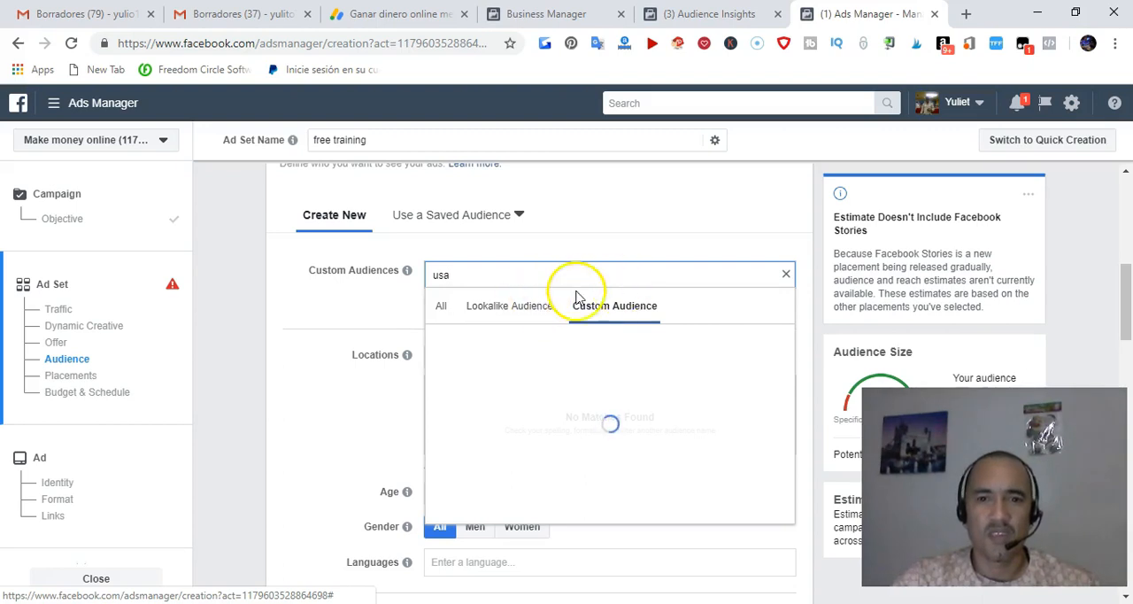
scroll(576, 308, down, 1)
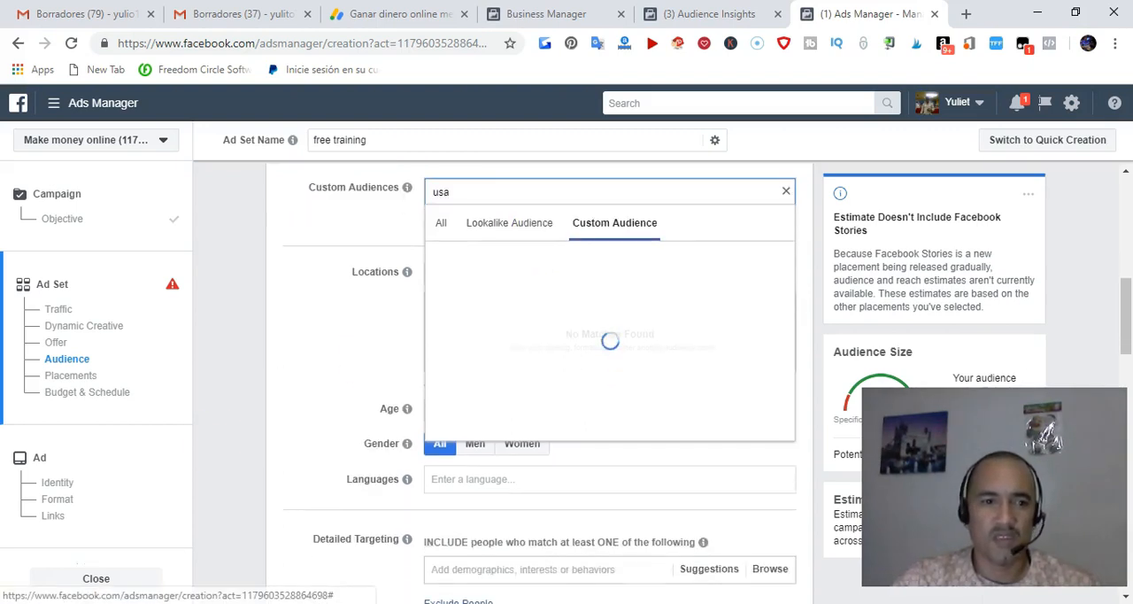
click(39, 566)
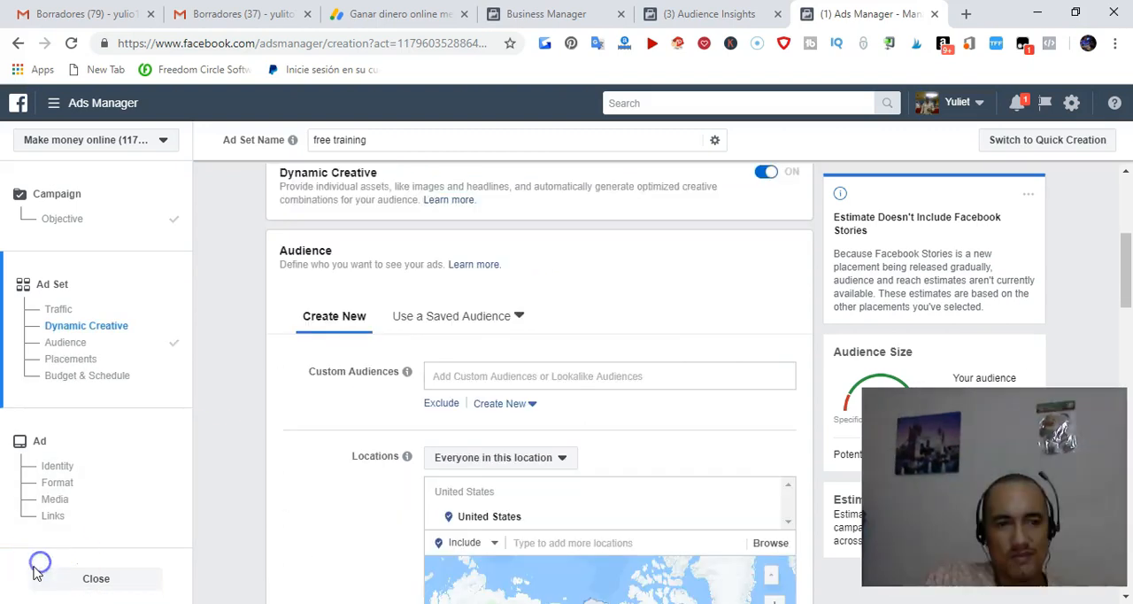
Include the suggested interest Entrepreneurship in the audience's detailed targeting
scroll(38, 571, down, 1)
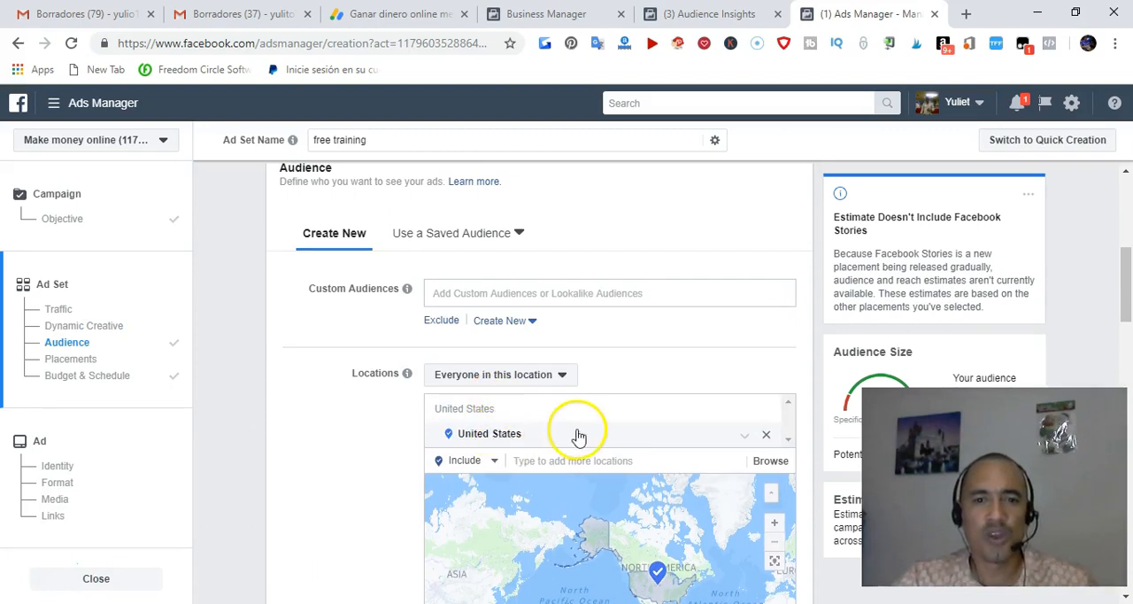
scroll(443, 412, down, 2)
scroll(409, 428, down, 3)
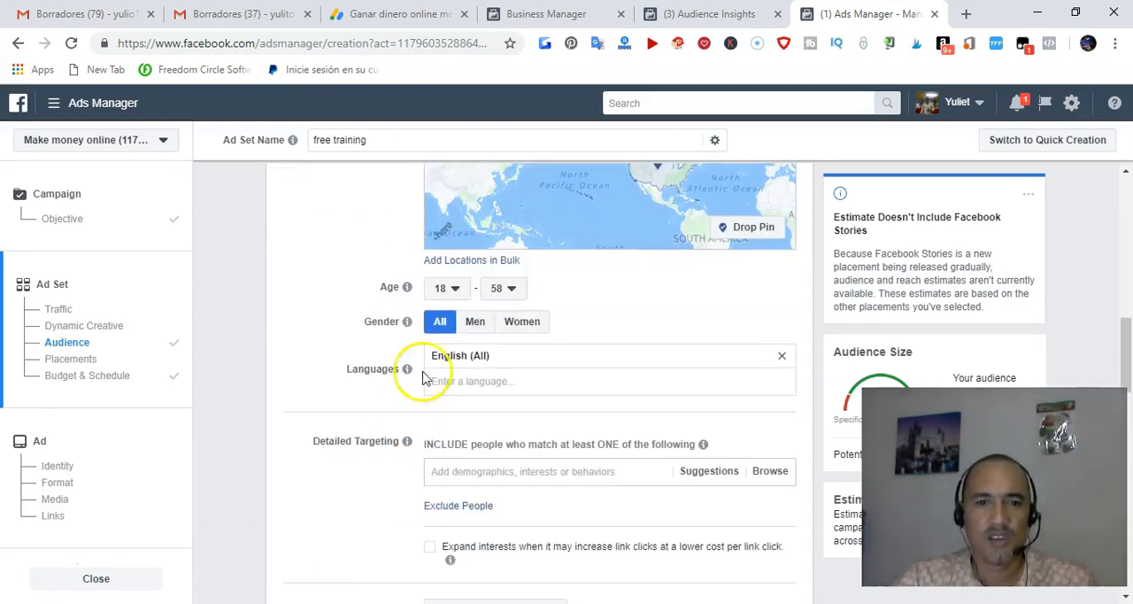
scroll(419, 371, up, 1)
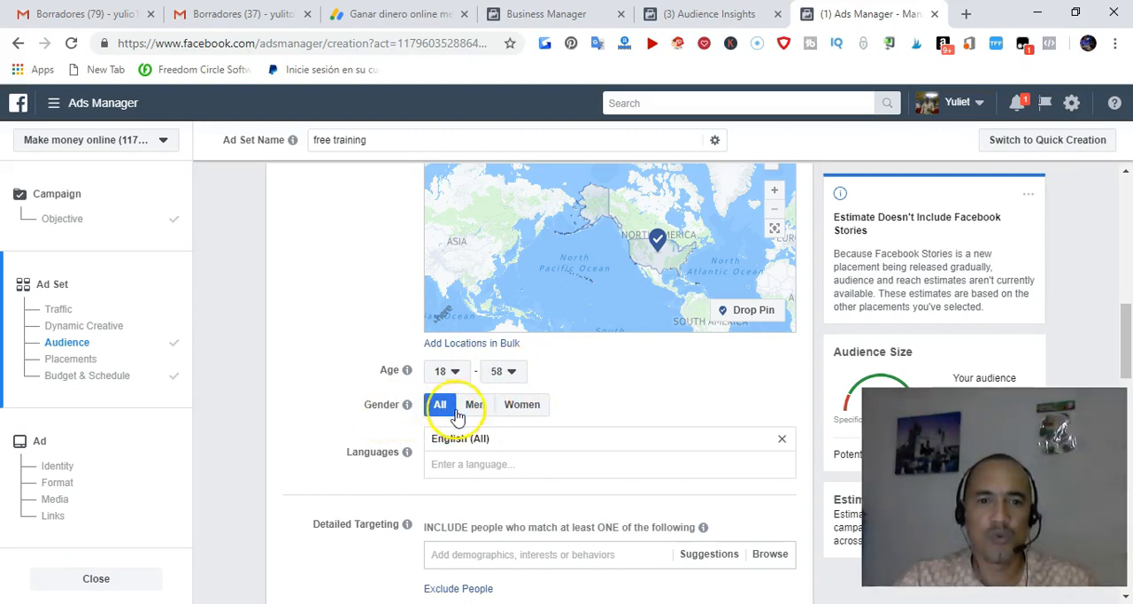
scroll(523, 410, down, 1)
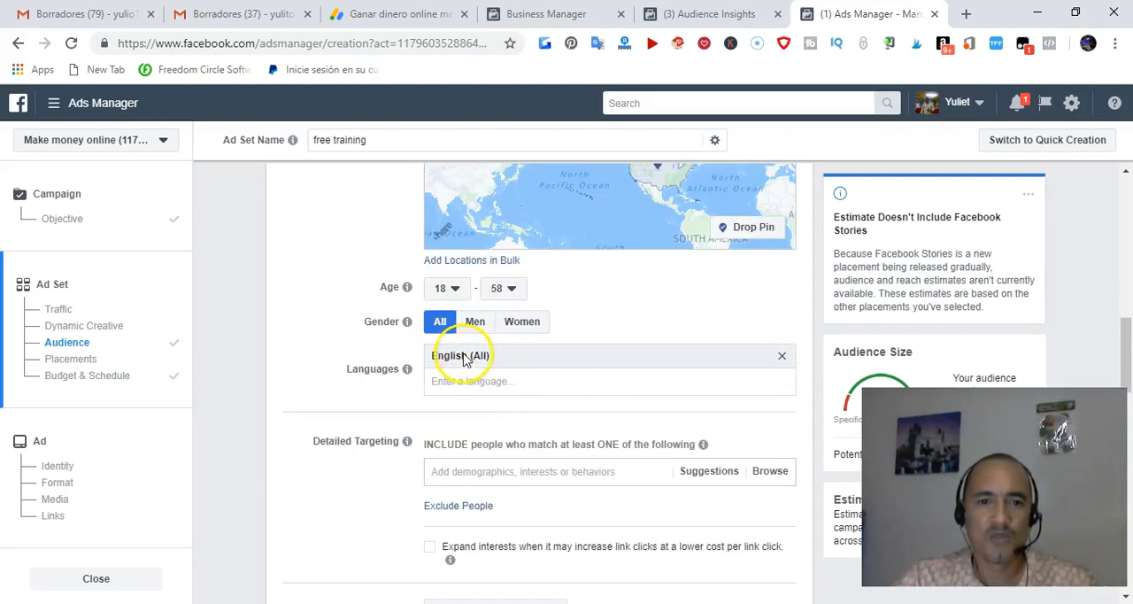
scroll(463, 359, down, 2)
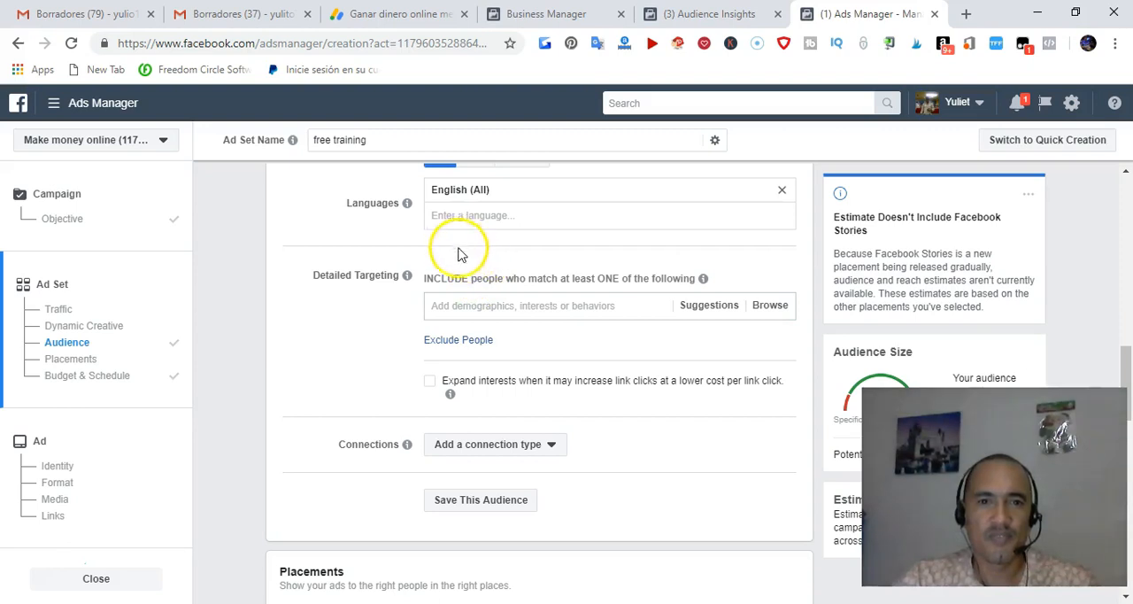
click(719, 310)
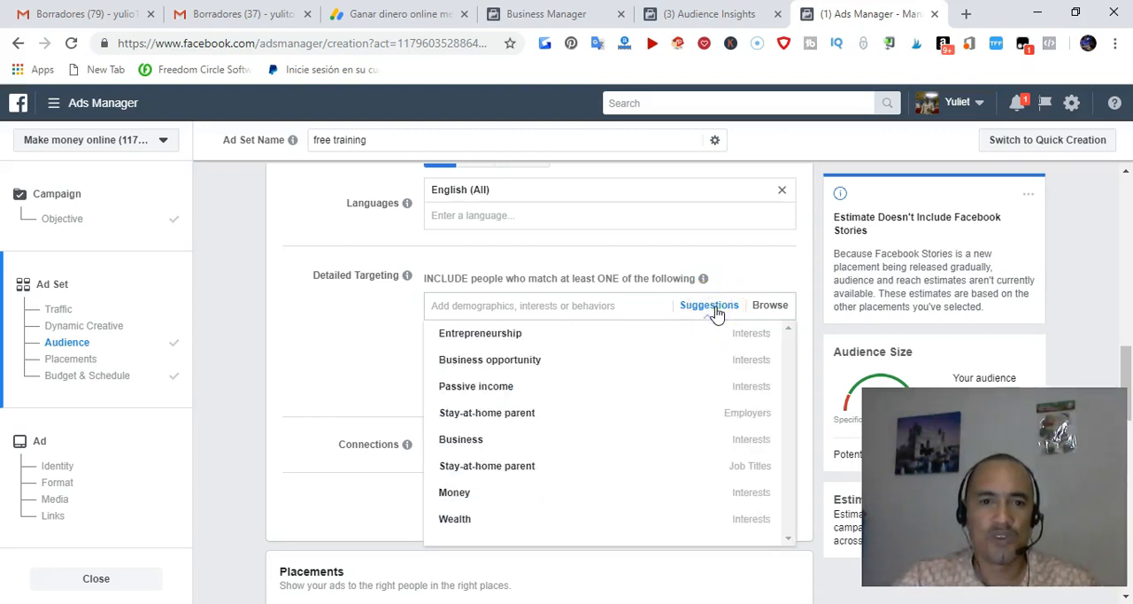
mouse_move(478, 336)
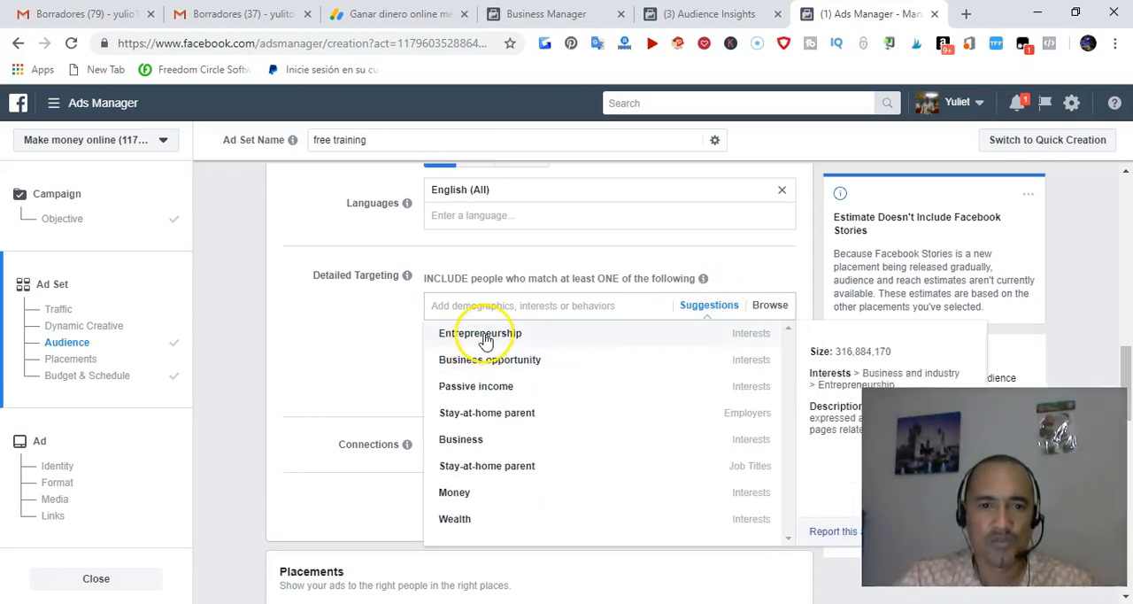
click(485, 338)
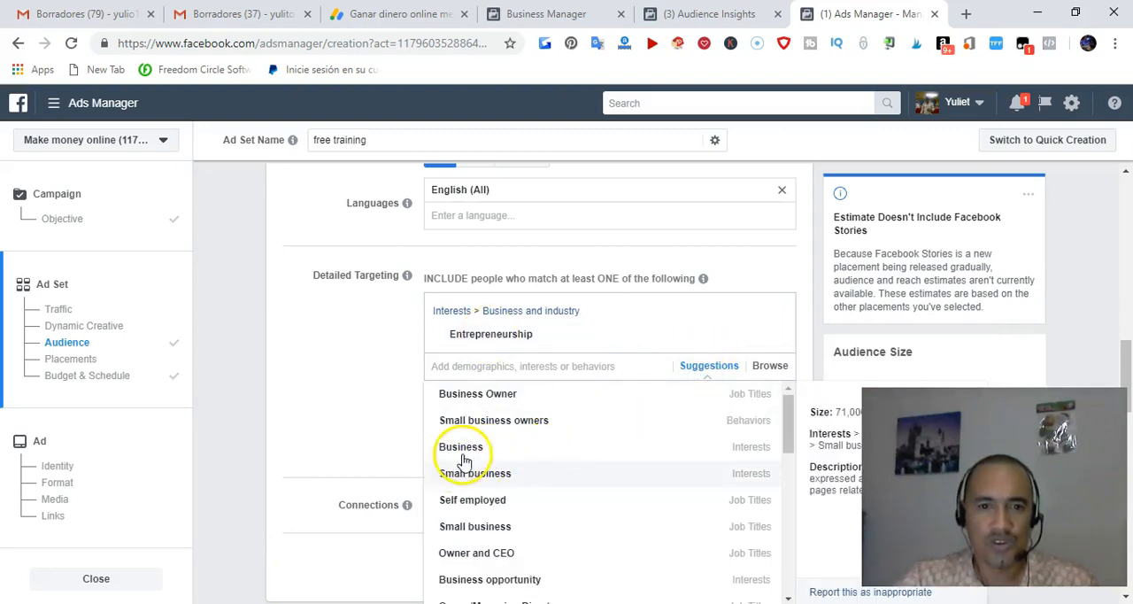
Add the suggested interests Small business and Marketing to the included detailed targeting
scroll(463, 452, down, 3)
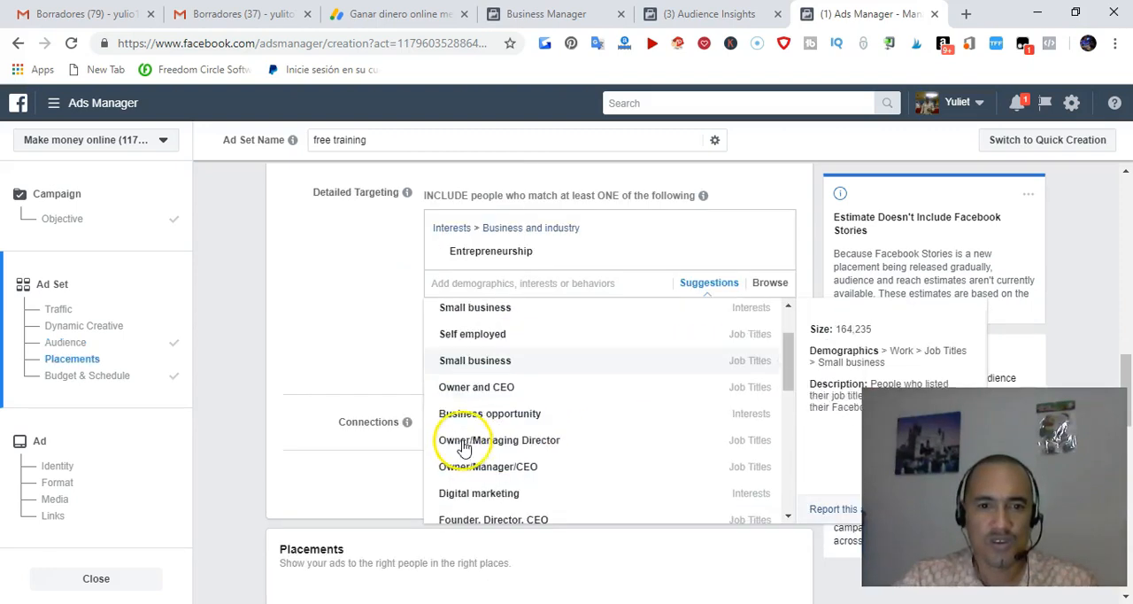
click(505, 307)
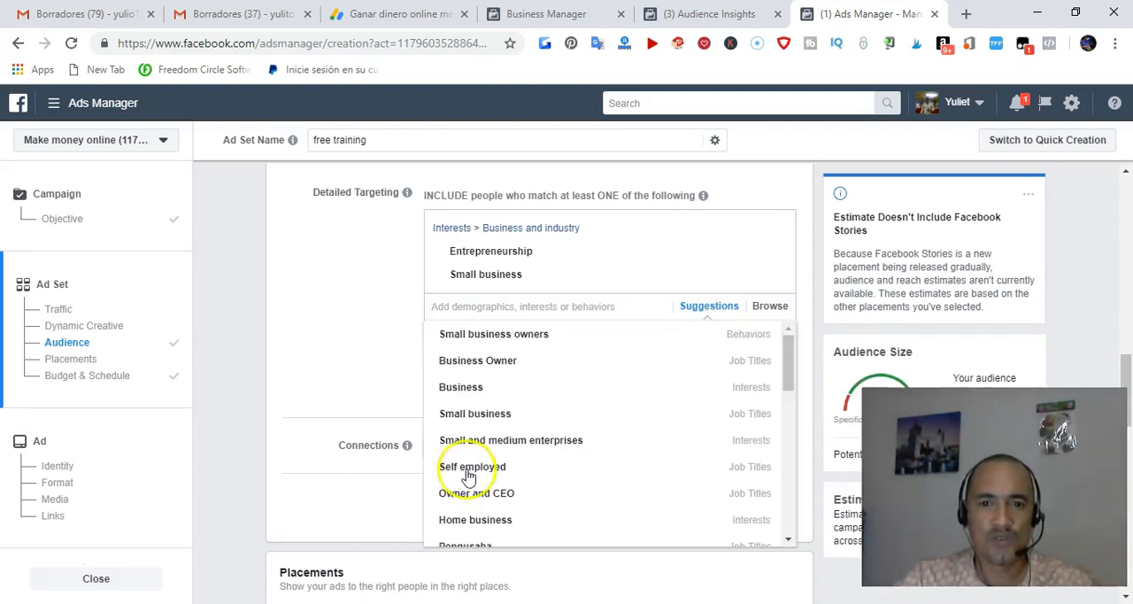
scroll(518, 463, down, 4)
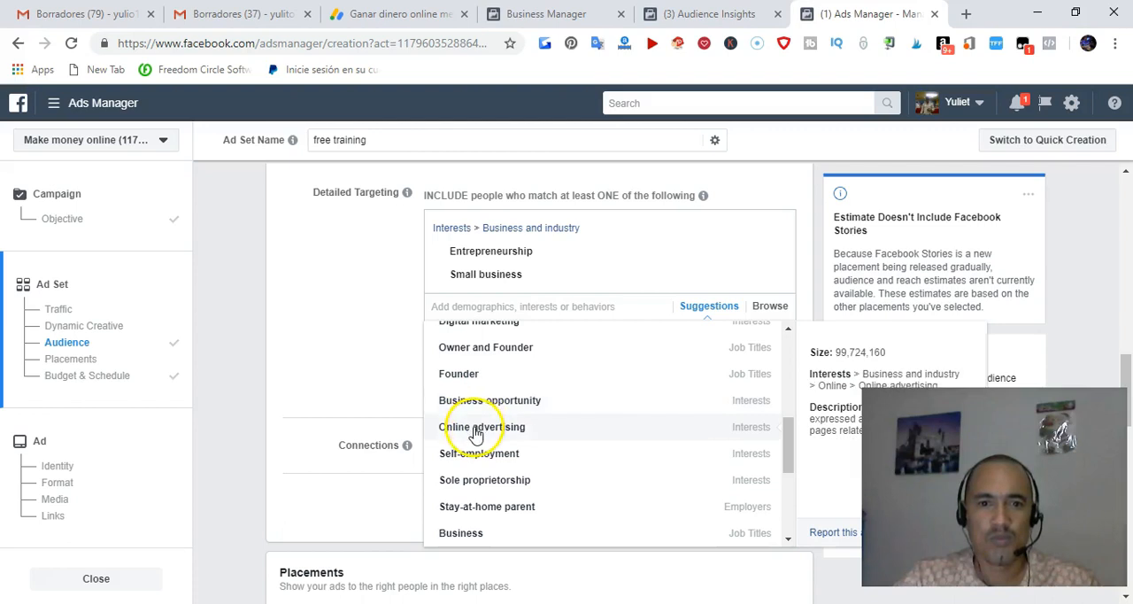
scroll(476, 434, down, 1)
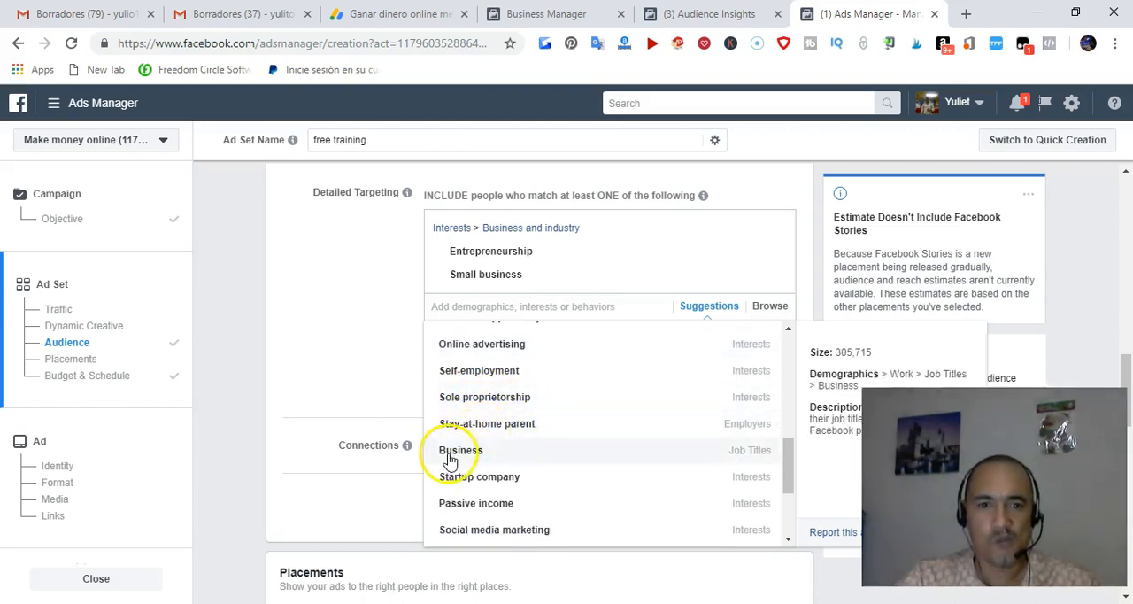
scroll(486, 471, down, 2)
scroll(485, 464, down, 1)
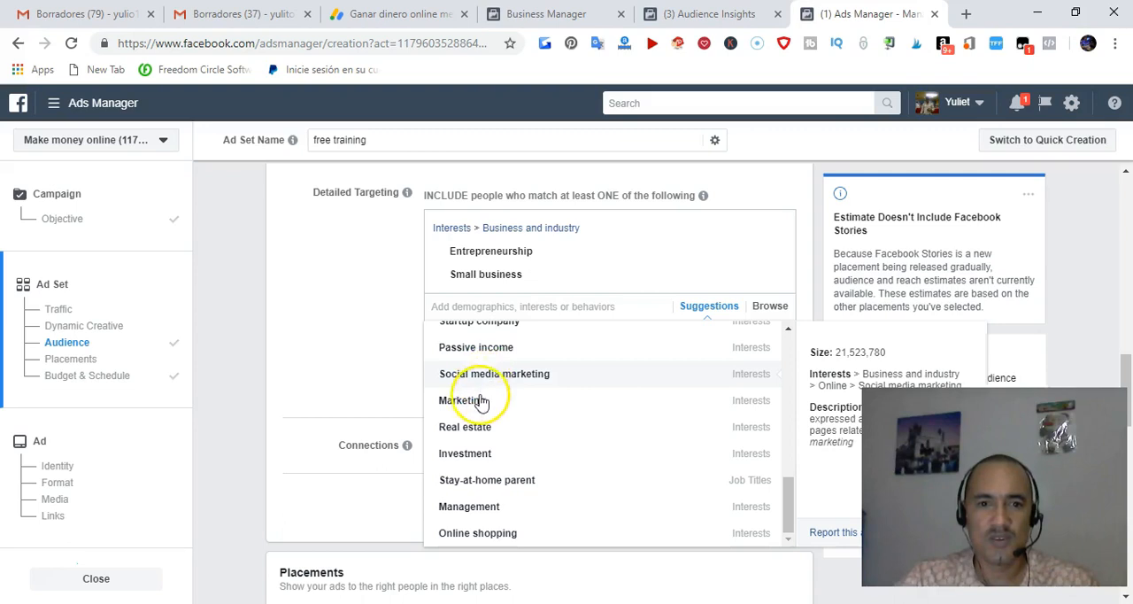
scroll(478, 438, down, 1)
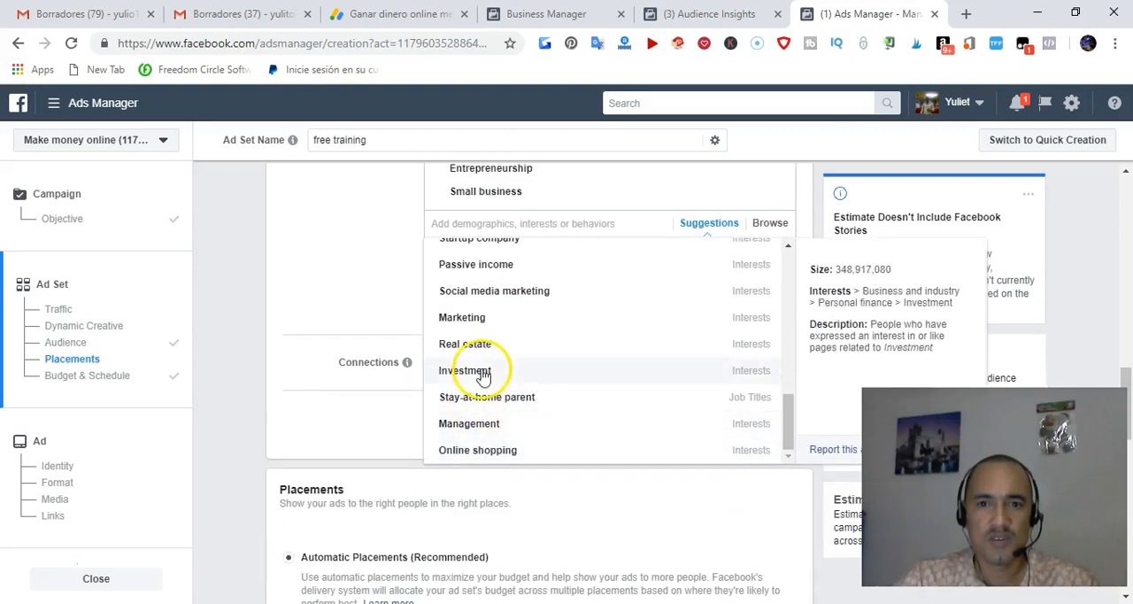
click(471, 321)
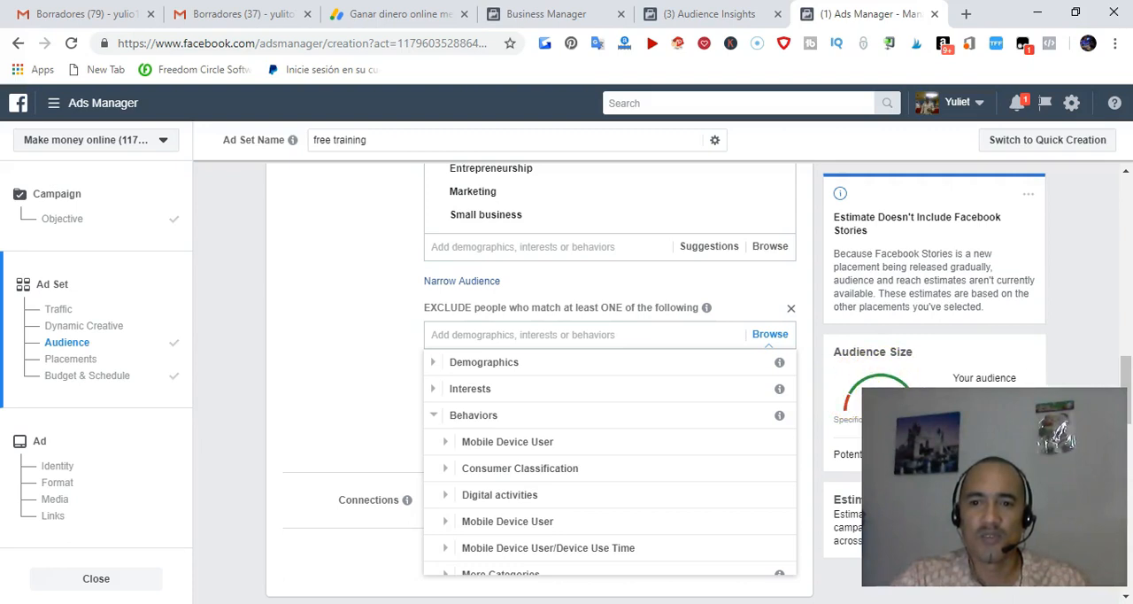
Exclude people matching the Travel behaviors Frequent international travelers and Commuters from the audience
scroll(624, 387, down, 1)
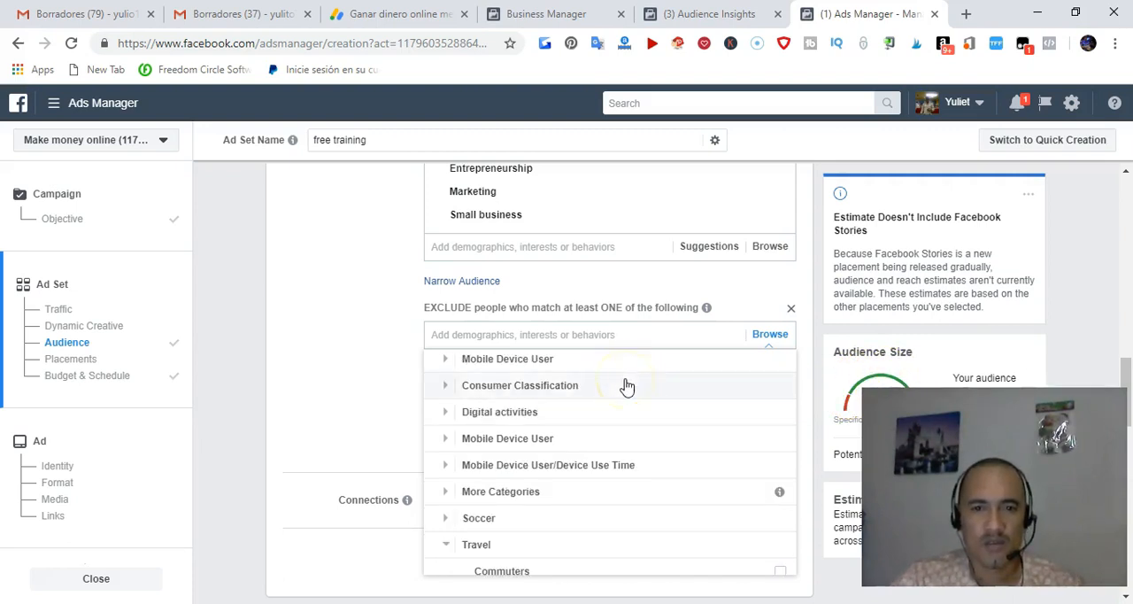
scroll(626, 394, down, 2)
scroll(624, 417, down, 2)
scroll(506, 339, down, 1)
mouse_move(501, 329)
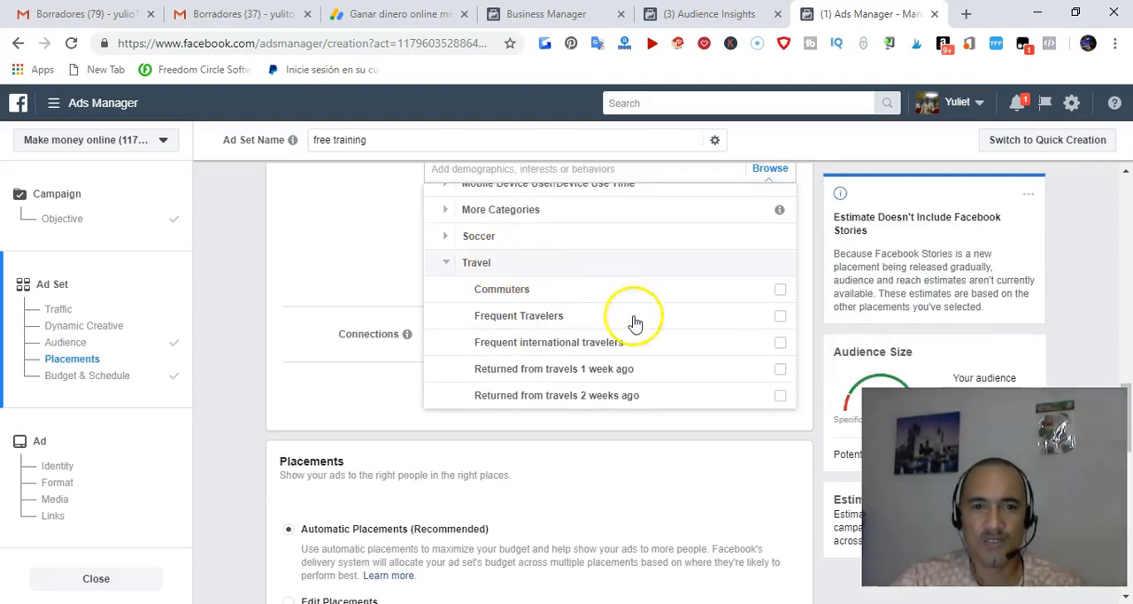
mouse_move(711, 336)
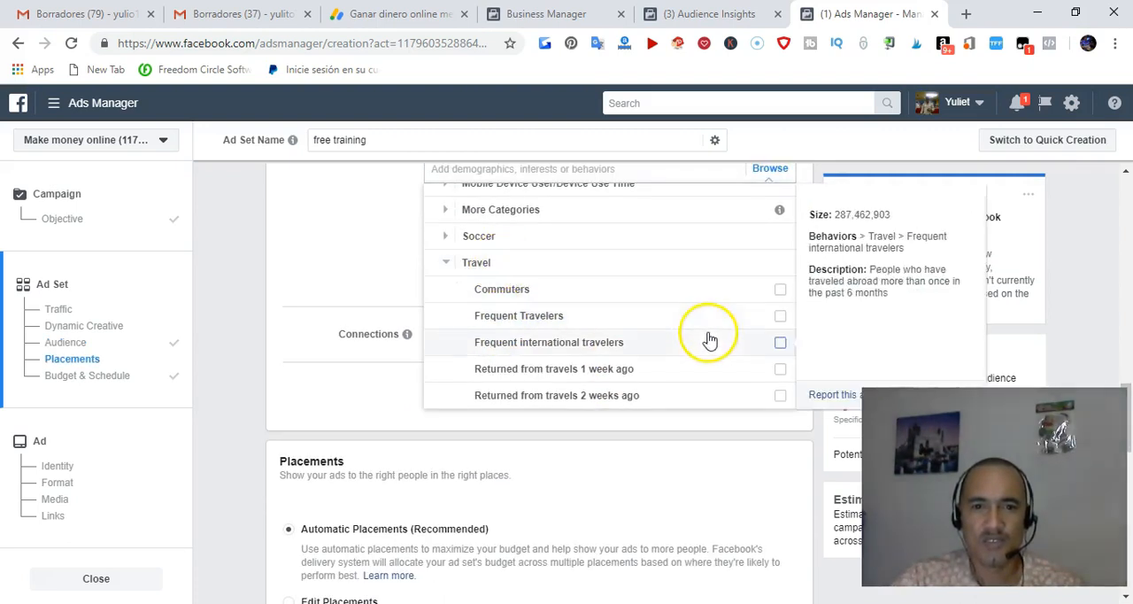
click(779, 344)
click(781, 351)
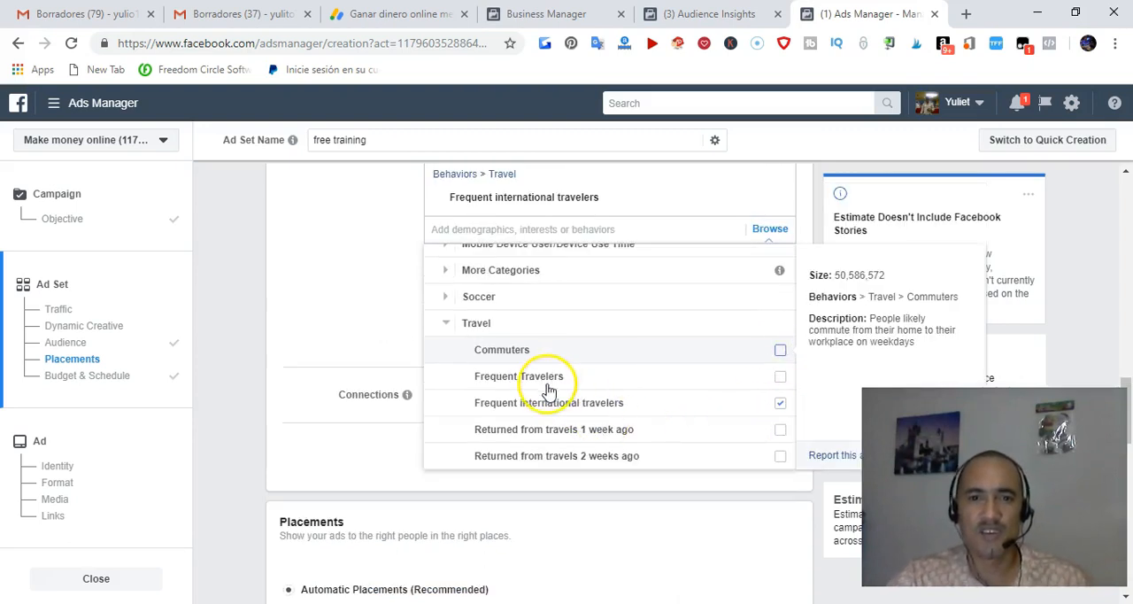
scroll(589, 346, up, 3)
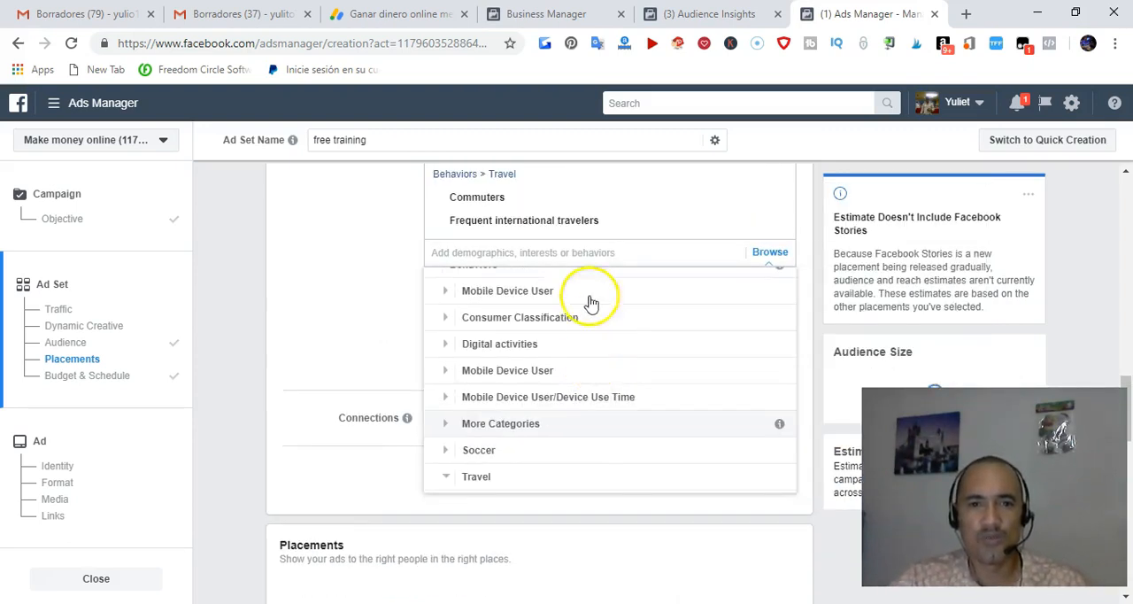
scroll(520, 398, down, 1)
scroll(524, 425, down, 1)
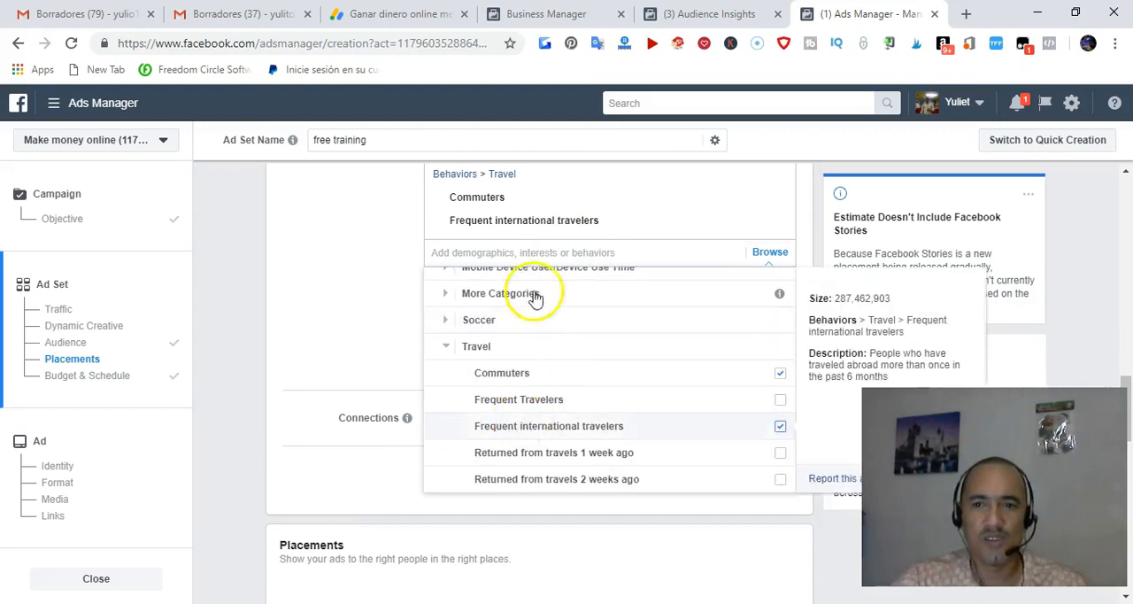
scroll(522, 223, up, 2)
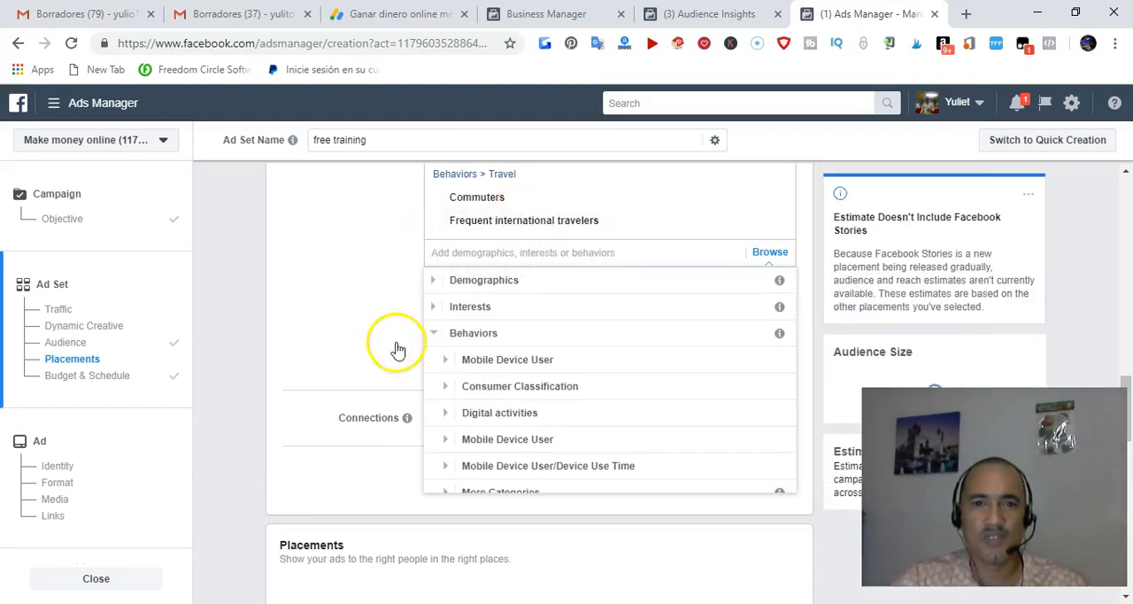
click(365, 306)
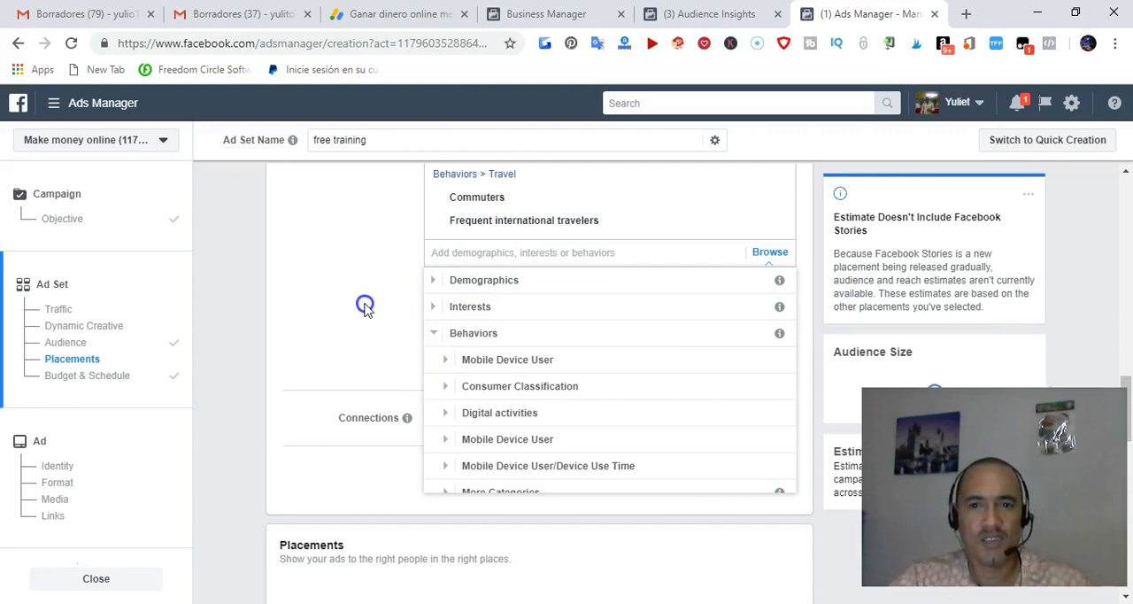
Review the ad set's audience settings and the Placements section below them
scroll(372, 259, up, 5)
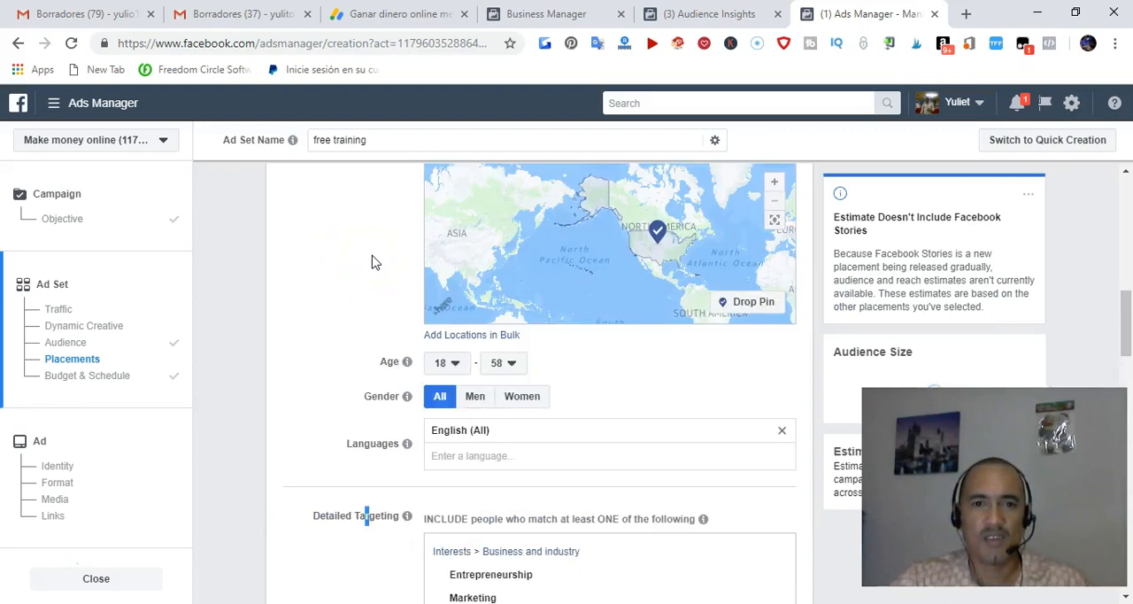
scroll(370, 336, up, 1)
scroll(398, 266, down, 6)
scroll(422, 319, down, 4)
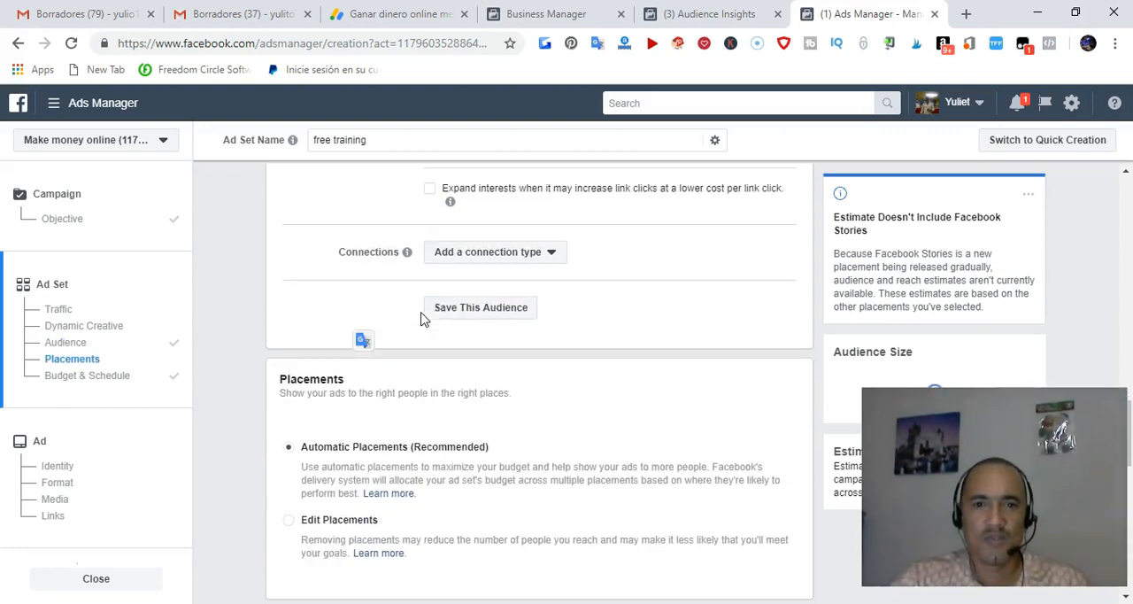
scroll(678, 264, down, 1)
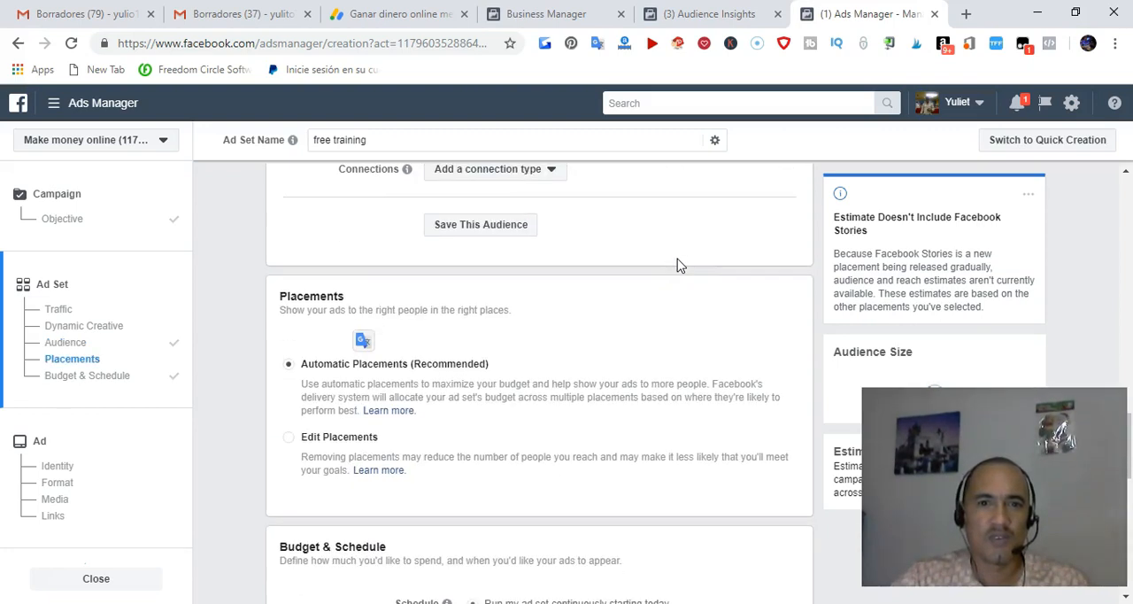
Save the ad set's current targeting as a saved audience
scroll(602, 268, down, 2)
scroll(602, 269, up, 3)
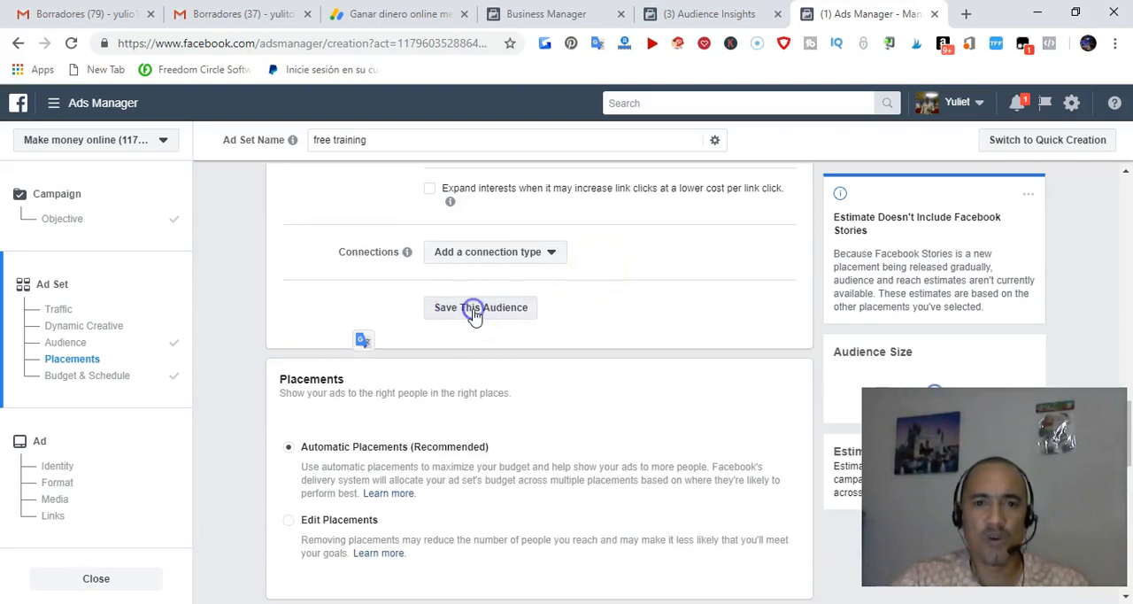
click(475, 310)
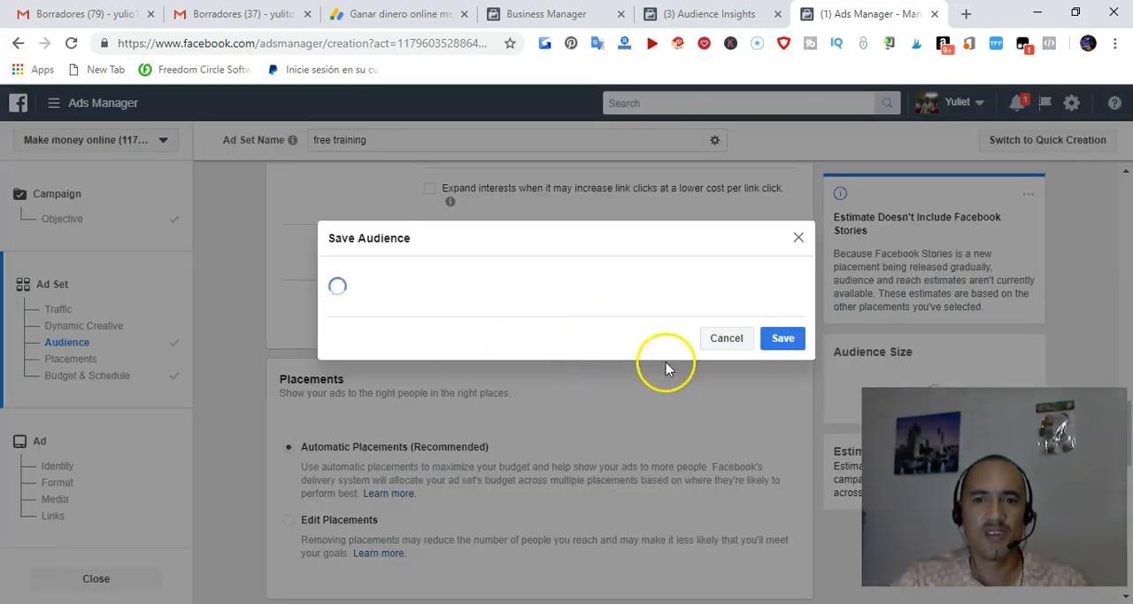
click(782, 344)
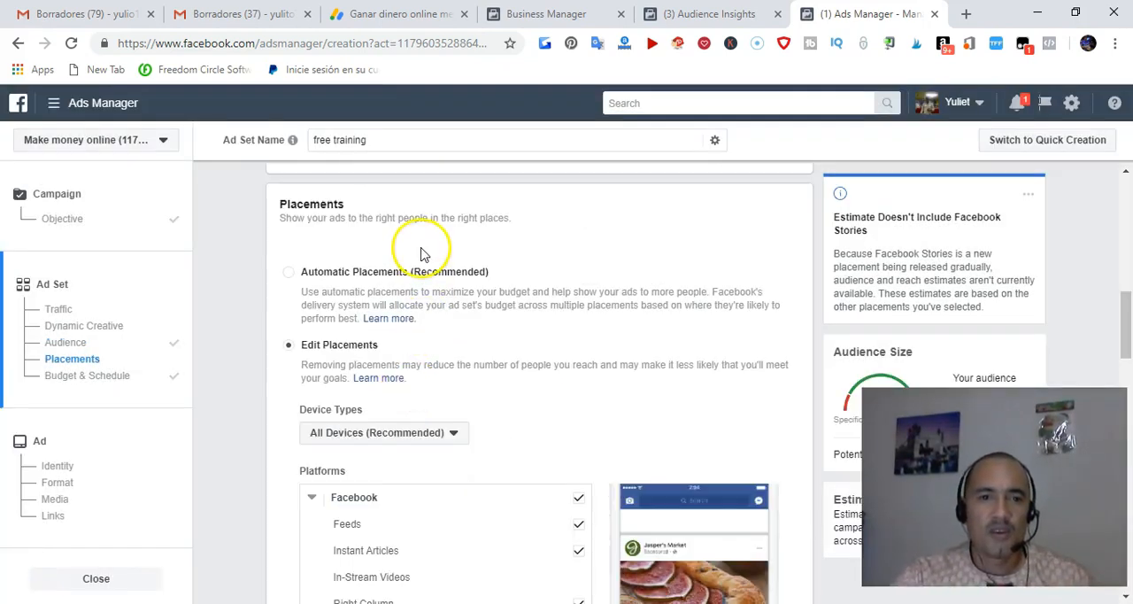
Choose manual placement editing for the ad set and remove the Facebook Instant Articles and Stories placements
click(290, 274)
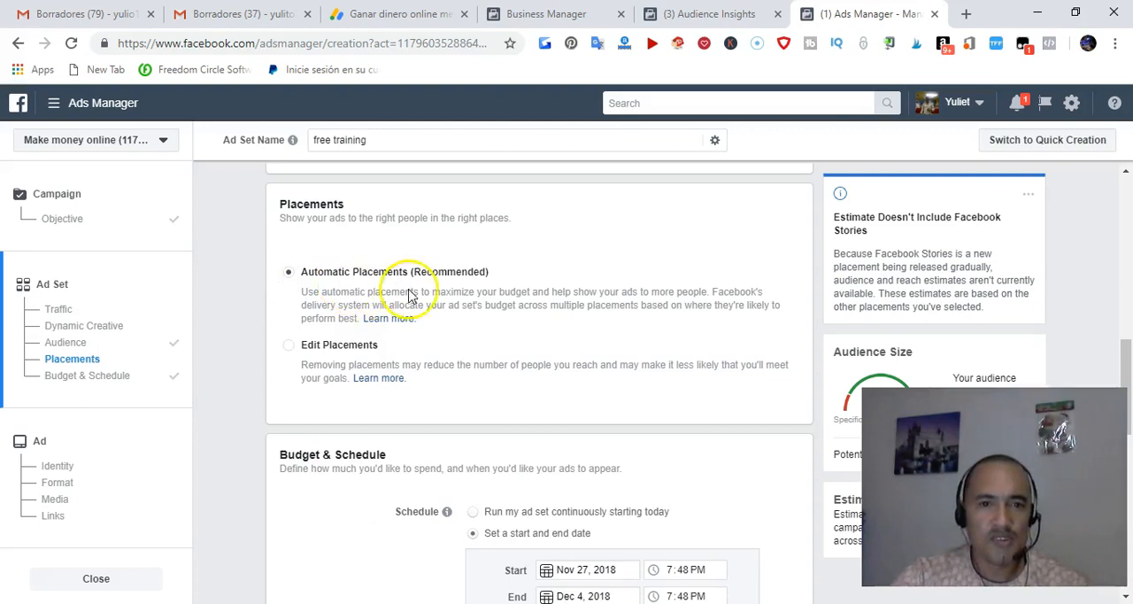
click(289, 348)
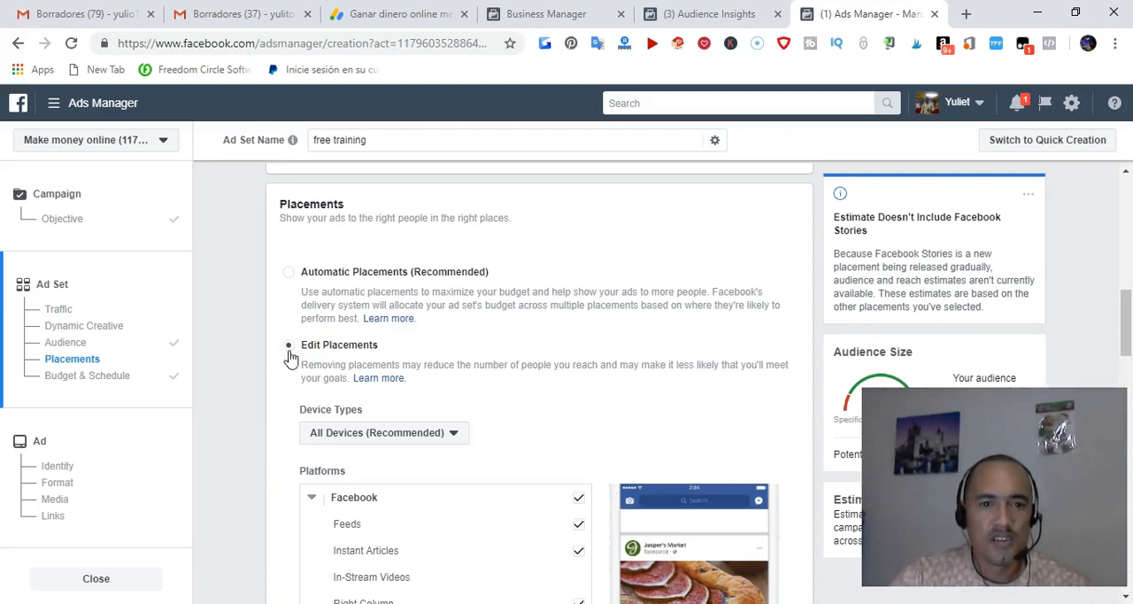
scroll(496, 387, down, 3)
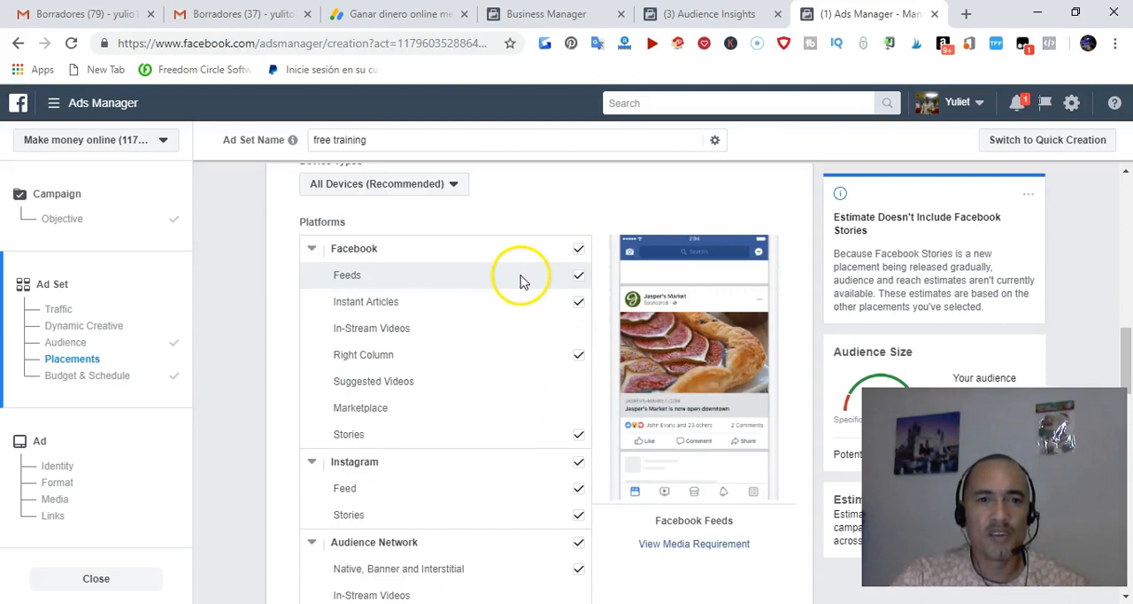
click(579, 305)
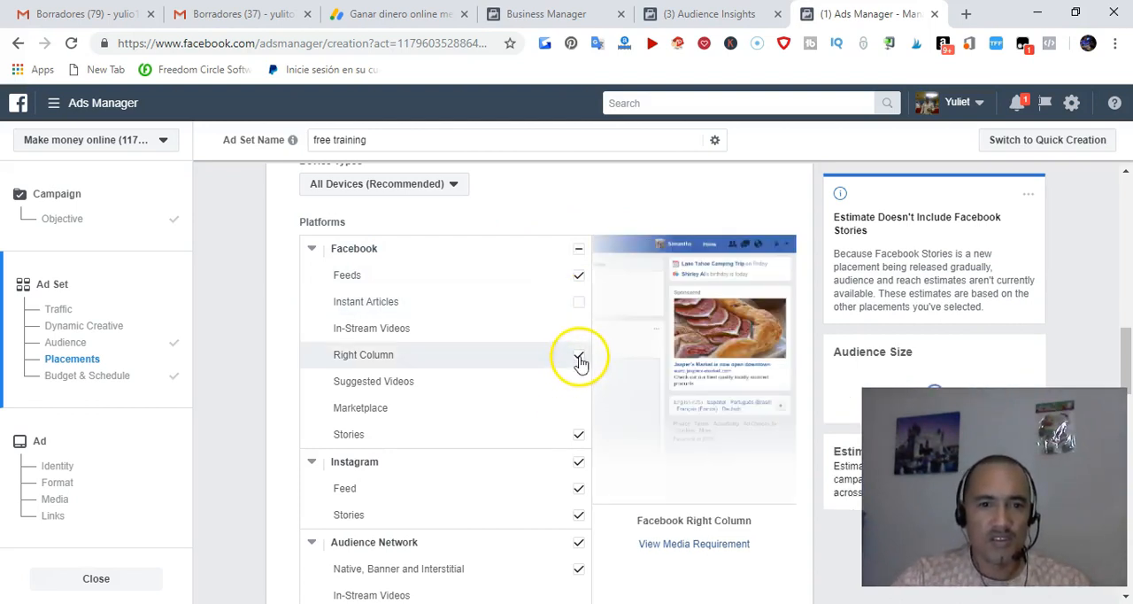
click(578, 437)
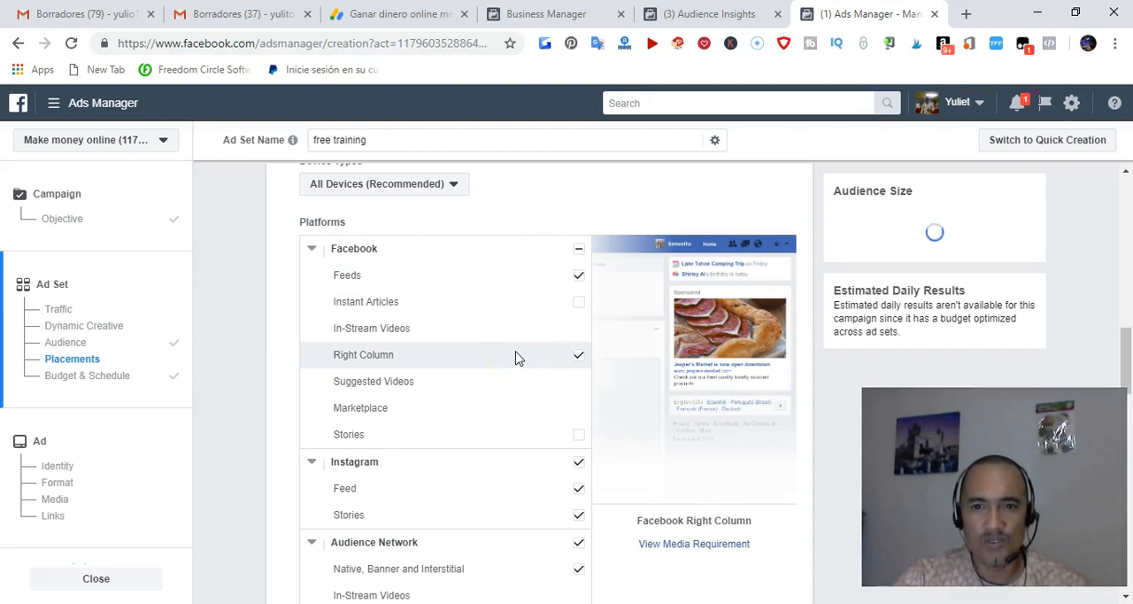
Remove the Instagram Stories, Audience Network Rewarded Videos and Messenger Inbox placements, keeping Native, Banner and Interstitial selected
scroll(518, 357, down, 1)
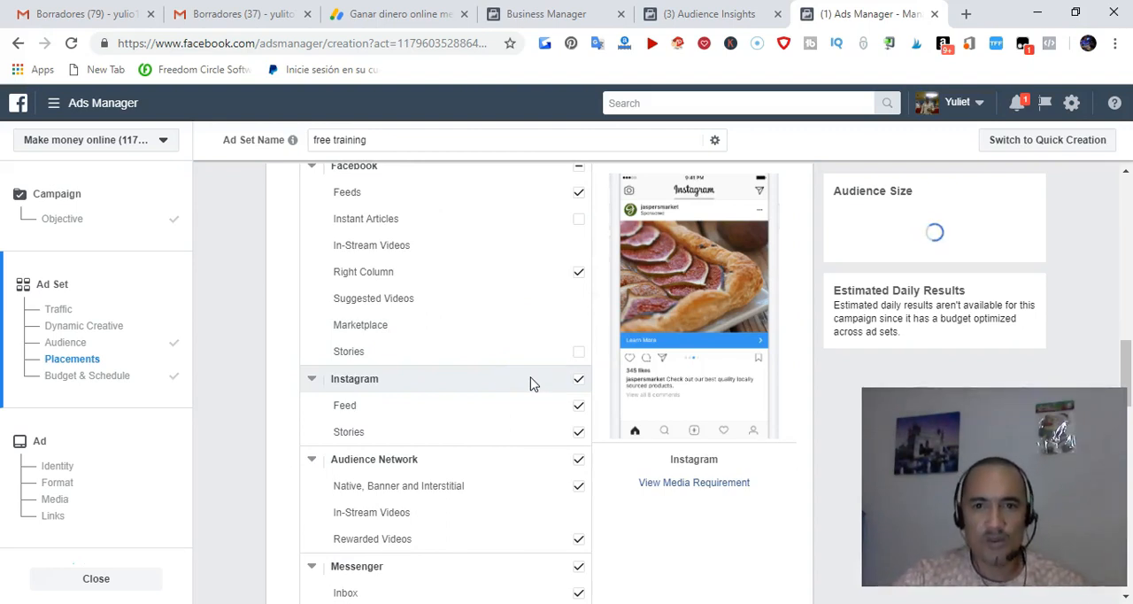
click(580, 434)
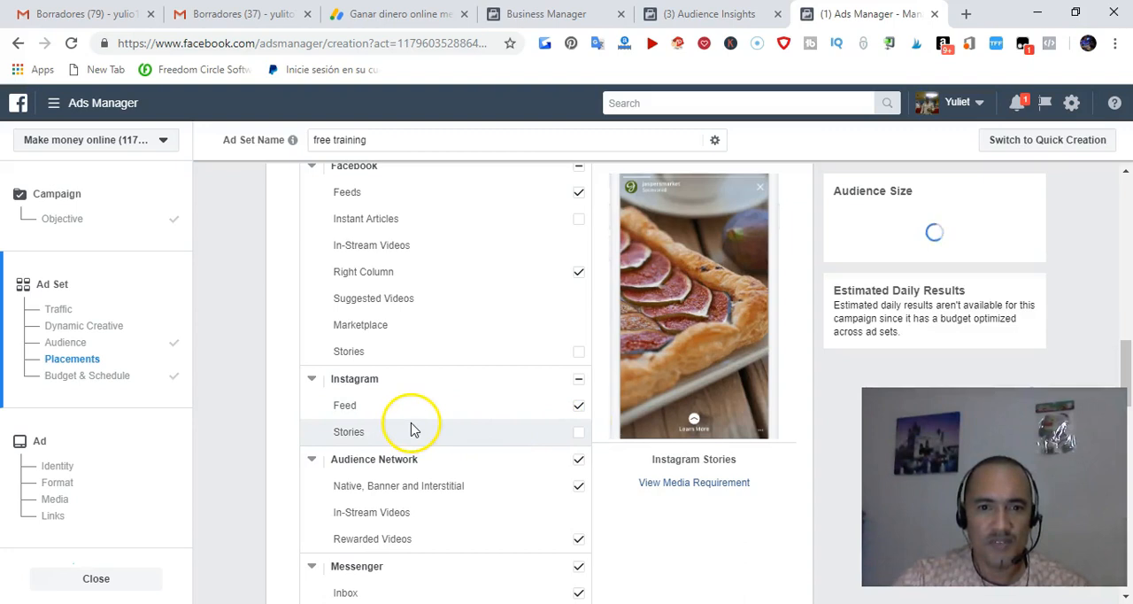
scroll(422, 424, down, 1)
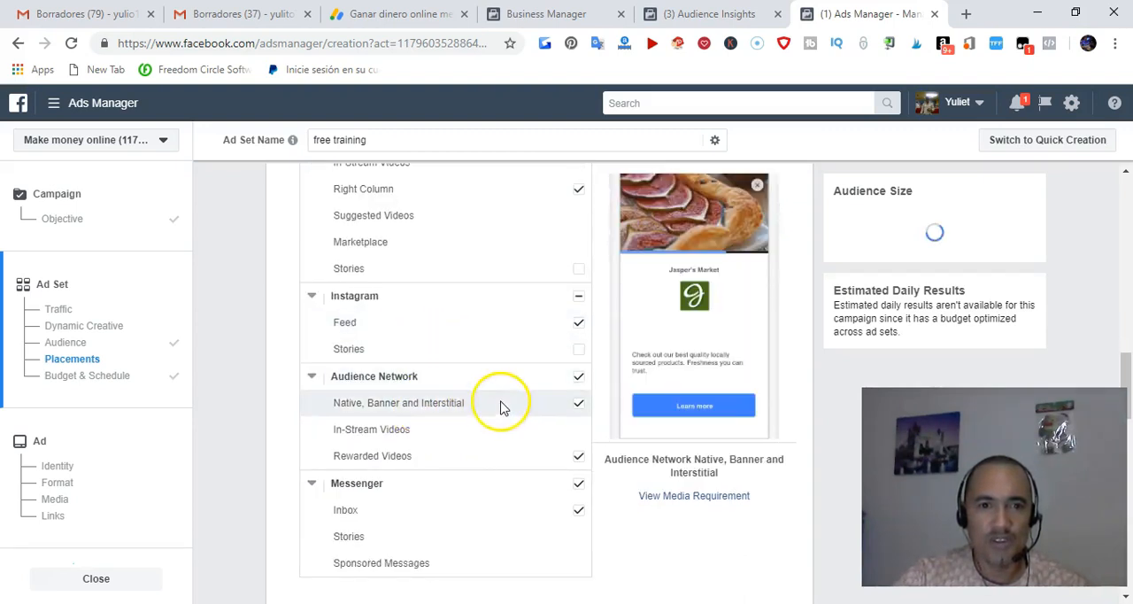
scroll(505, 398, down, 1)
click(576, 294)
click(580, 321)
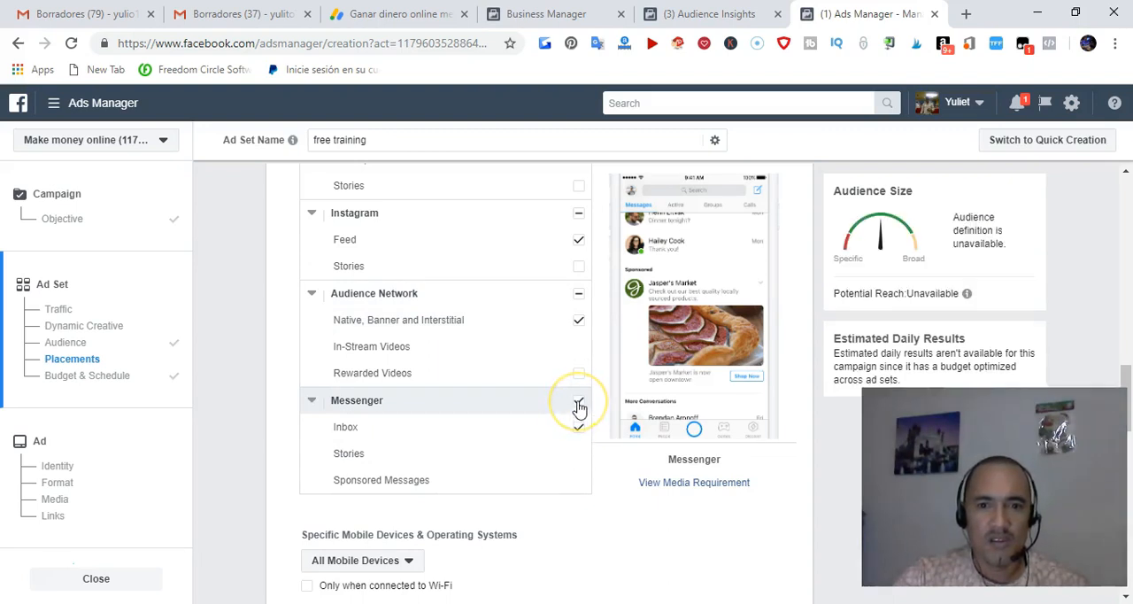
click(576, 428)
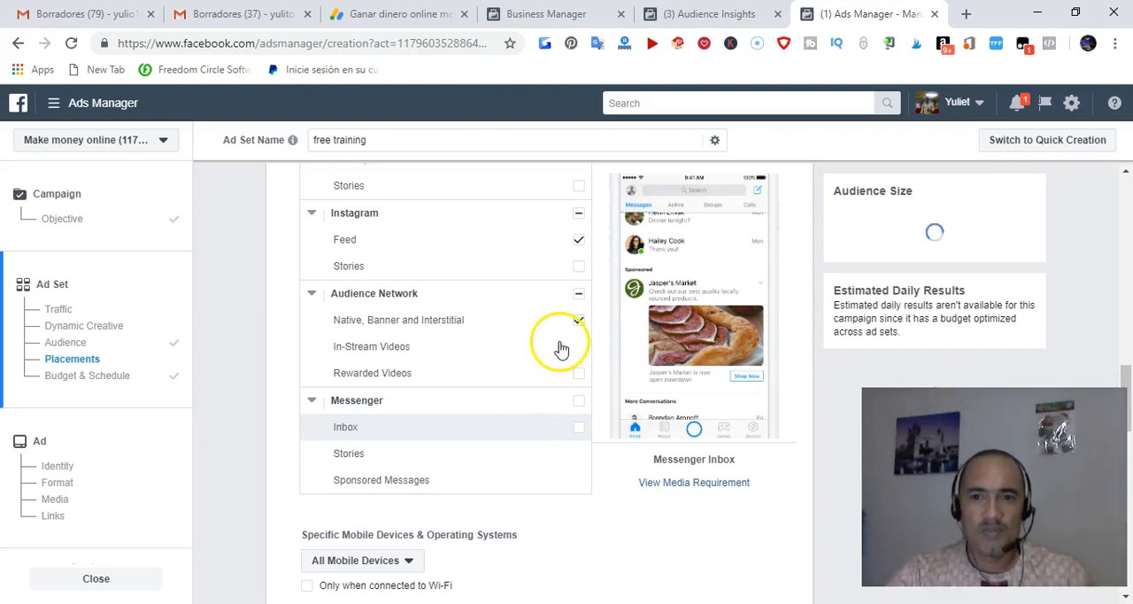
Review the remaining placements and the ad set's schedule, delivery optimization and spend limit settings
scroll(531, 336, up, 1)
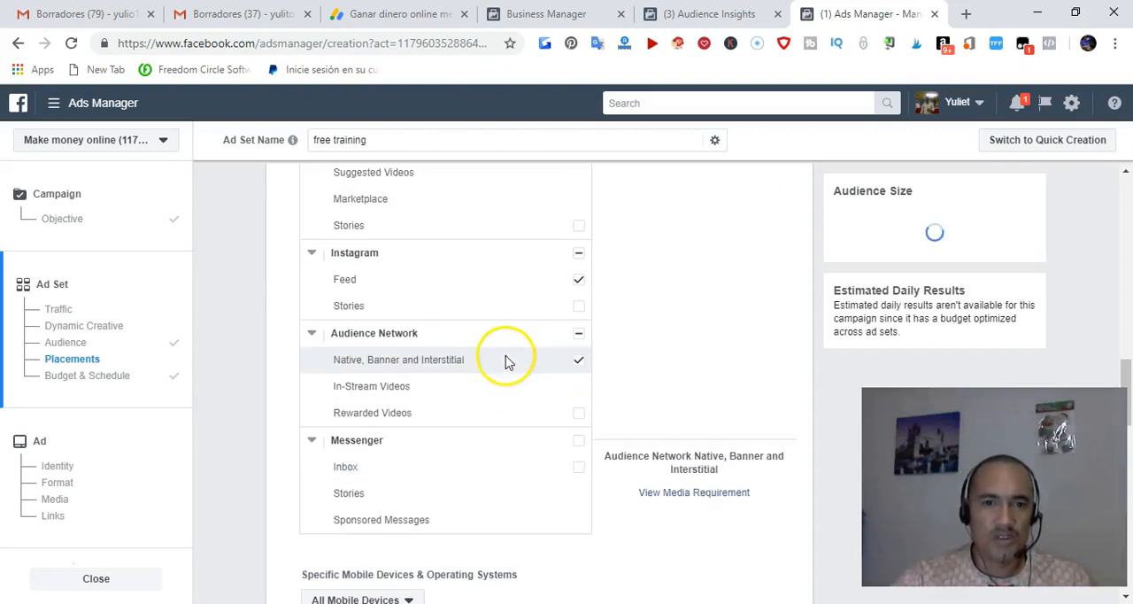
scroll(512, 354, down, 5)
scroll(526, 221, up, 3)
scroll(529, 284, up, 1)
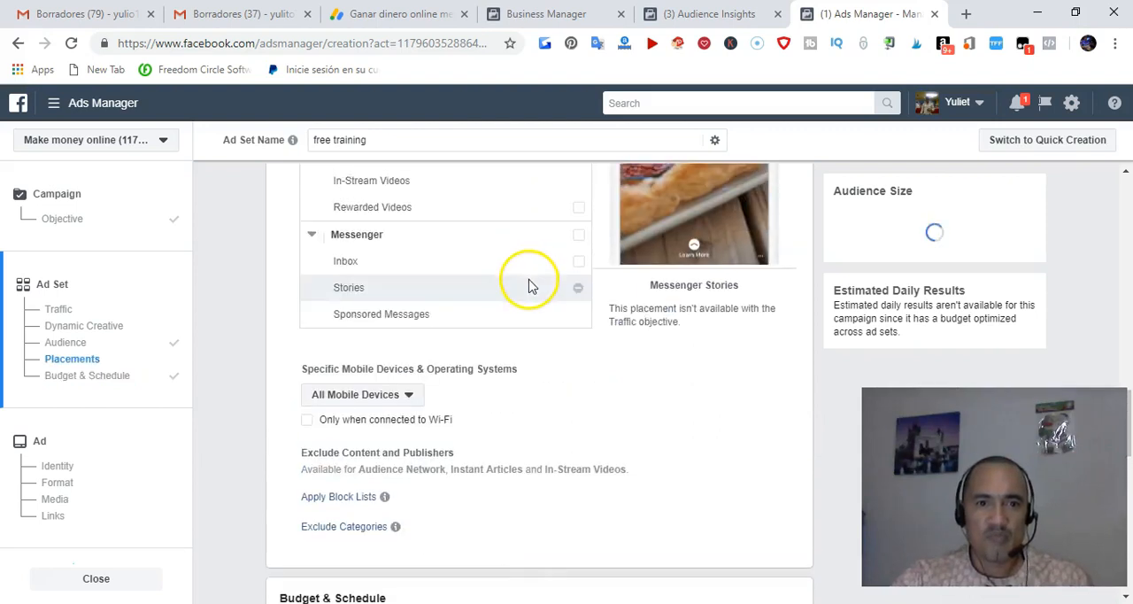
scroll(529, 283, down, 3)
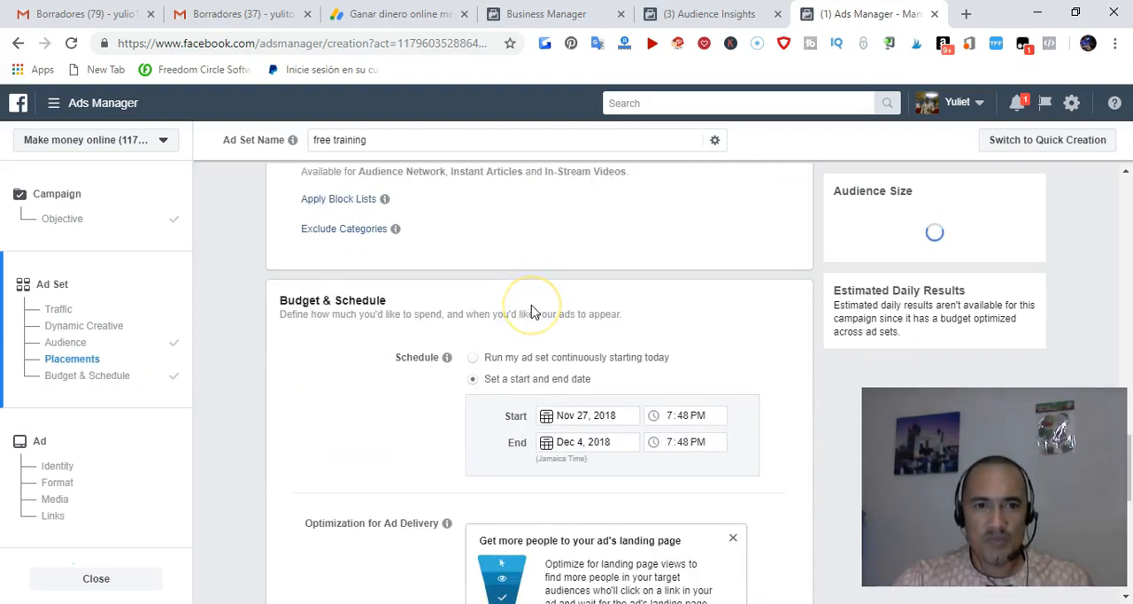
scroll(531, 311, down, 1)
scroll(531, 310, down, 2)
scroll(536, 319, up, 1)
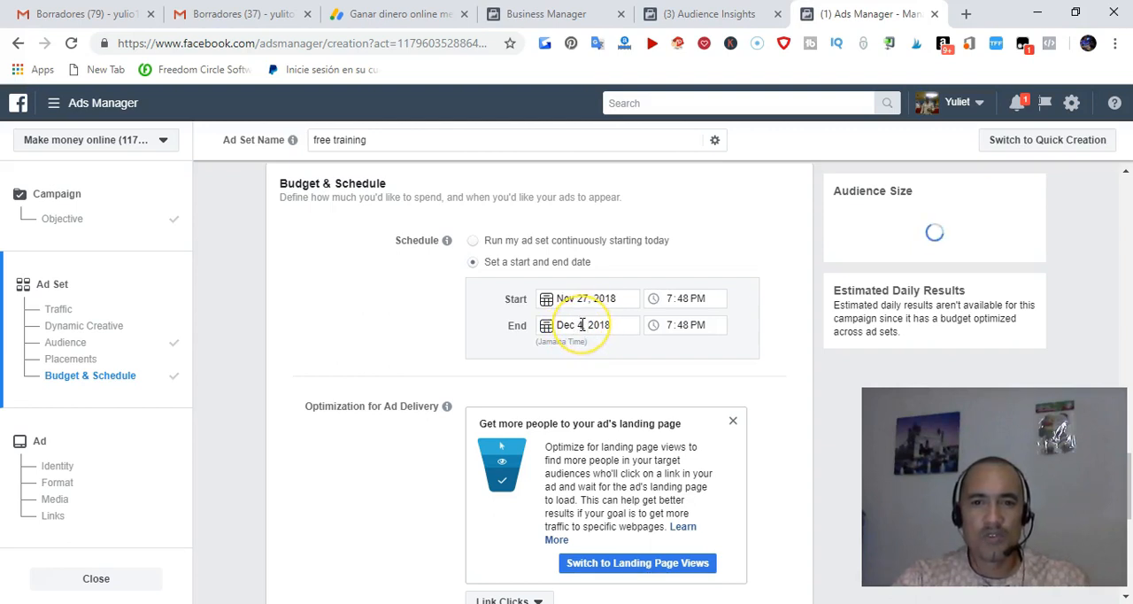
scroll(540, 341, down, 2)
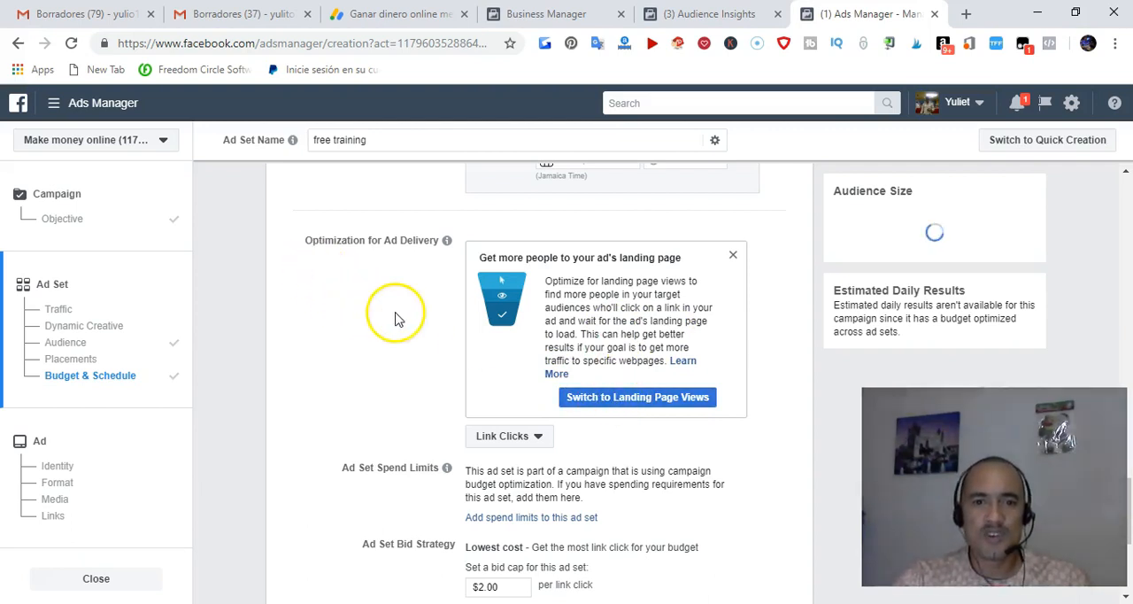
scroll(403, 314, down, 1)
scroll(416, 348, down, 2)
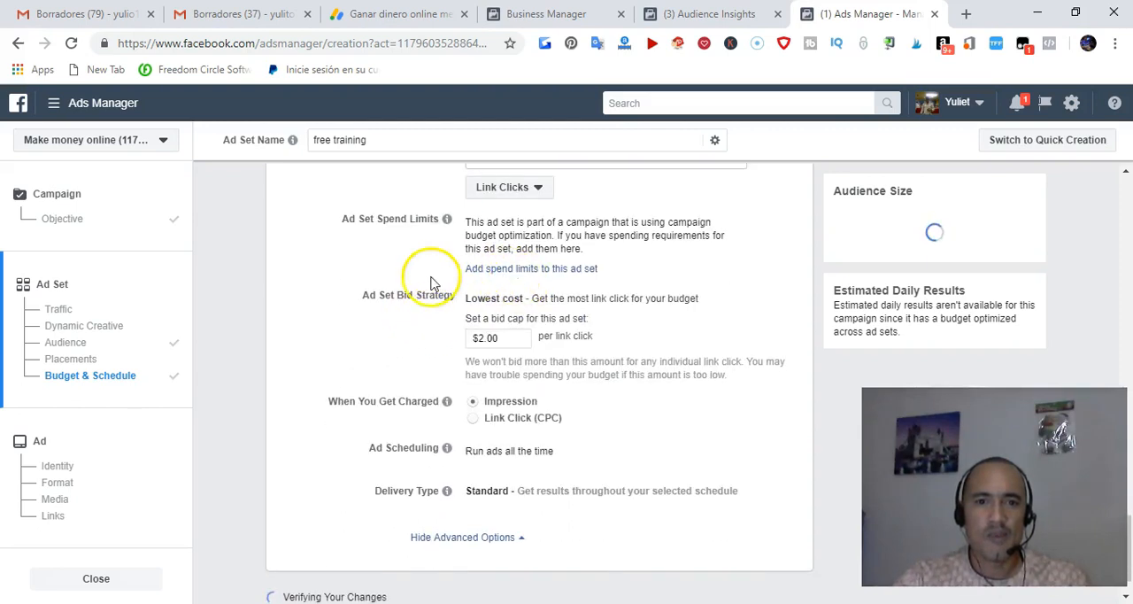
Set the ad set's bid cap to $0.55 per link click and have charges based on Link Click (CPC)
scroll(431, 264, down, 1)
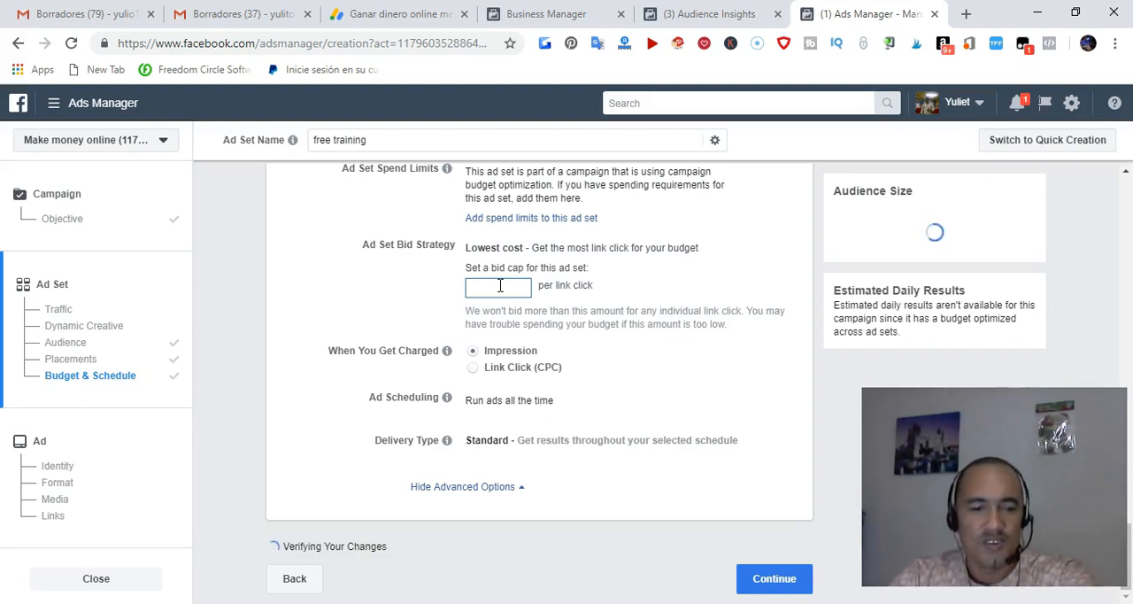
text(.55)
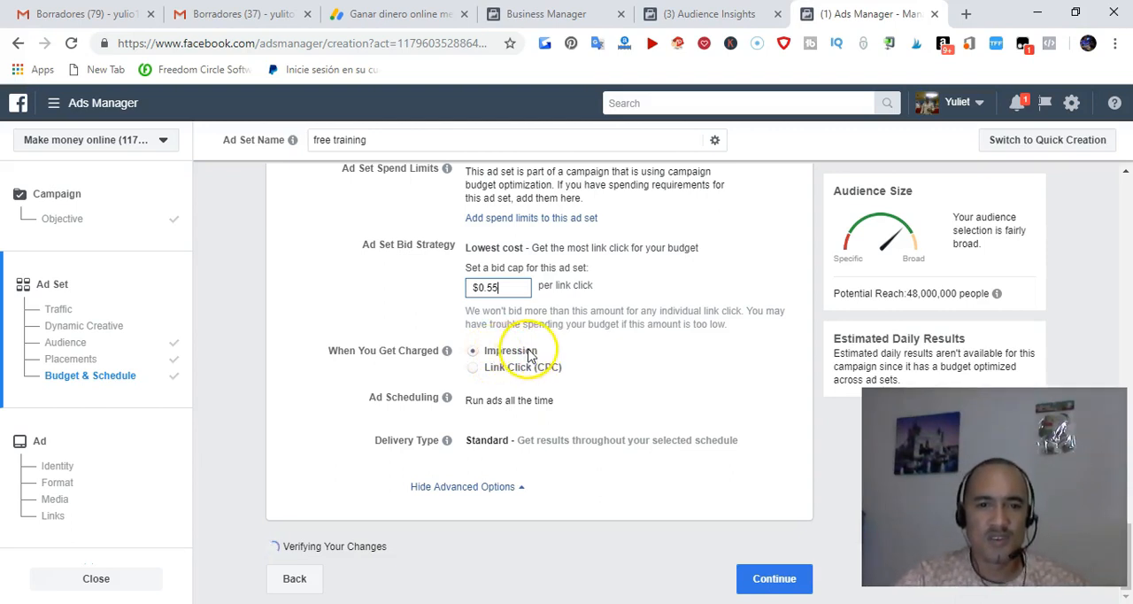
click(474, 372)
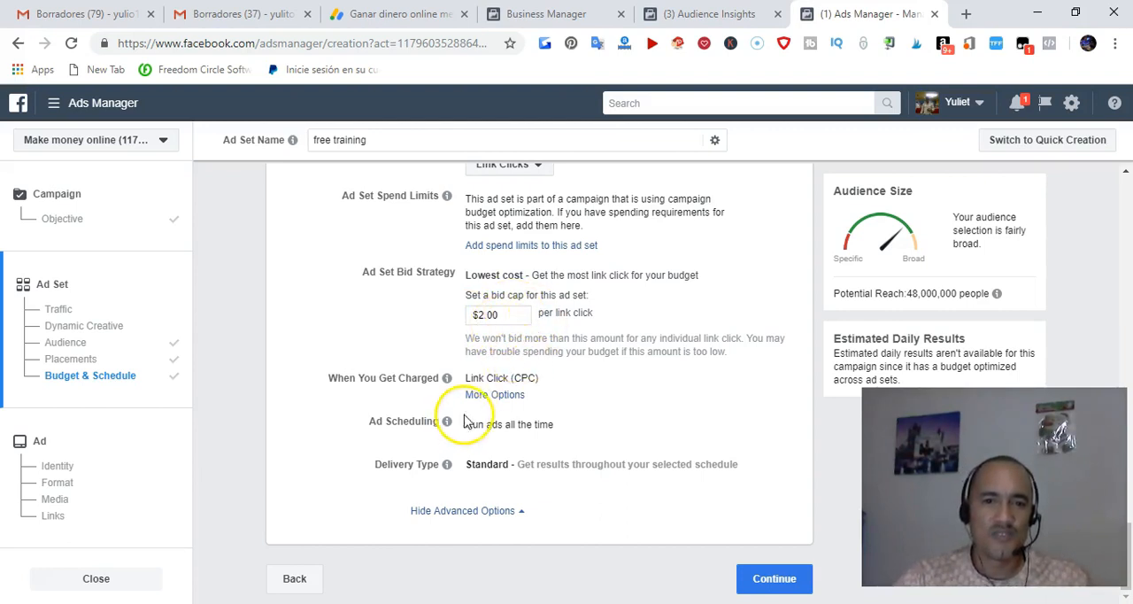
Continue to the ad setup and open the image library for the single-image ad
click(779, 580)
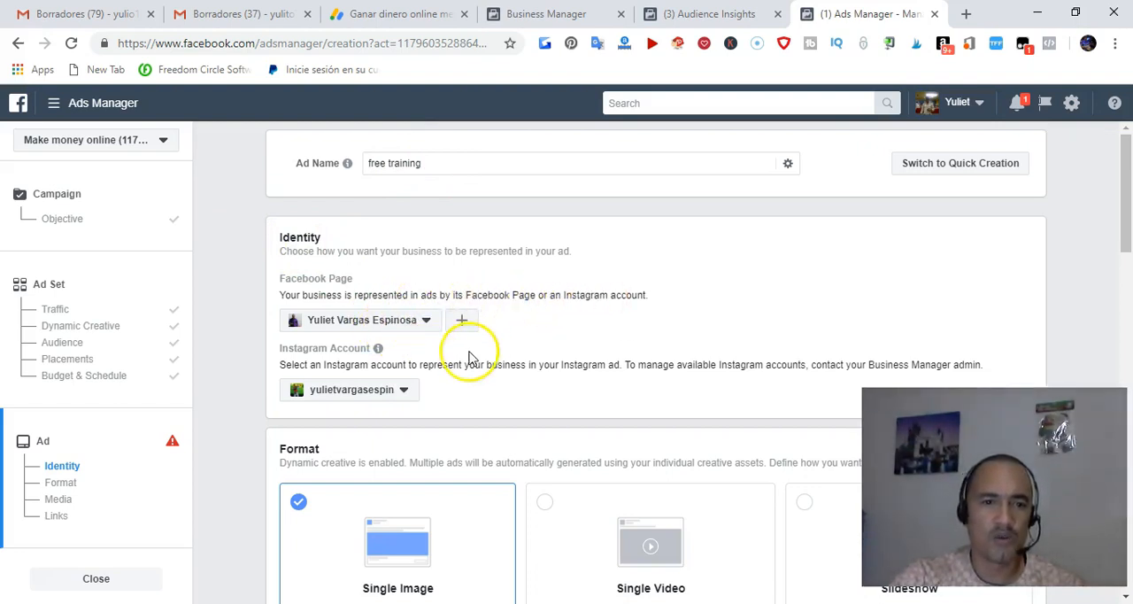
scroll(442, 354, down, 1)
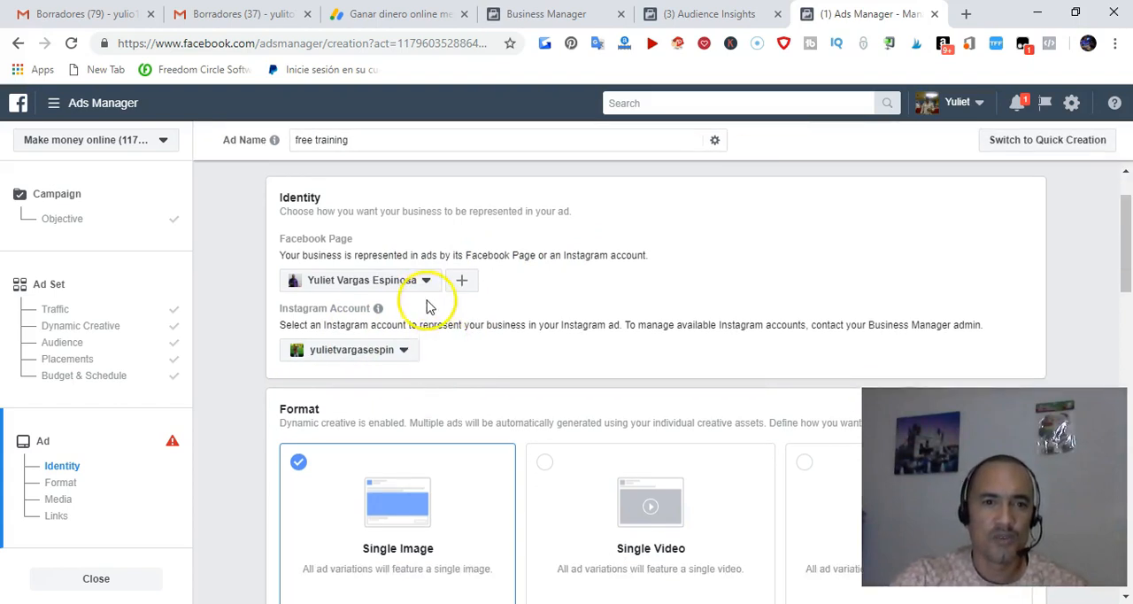
scroll(435, 298, down, 1)
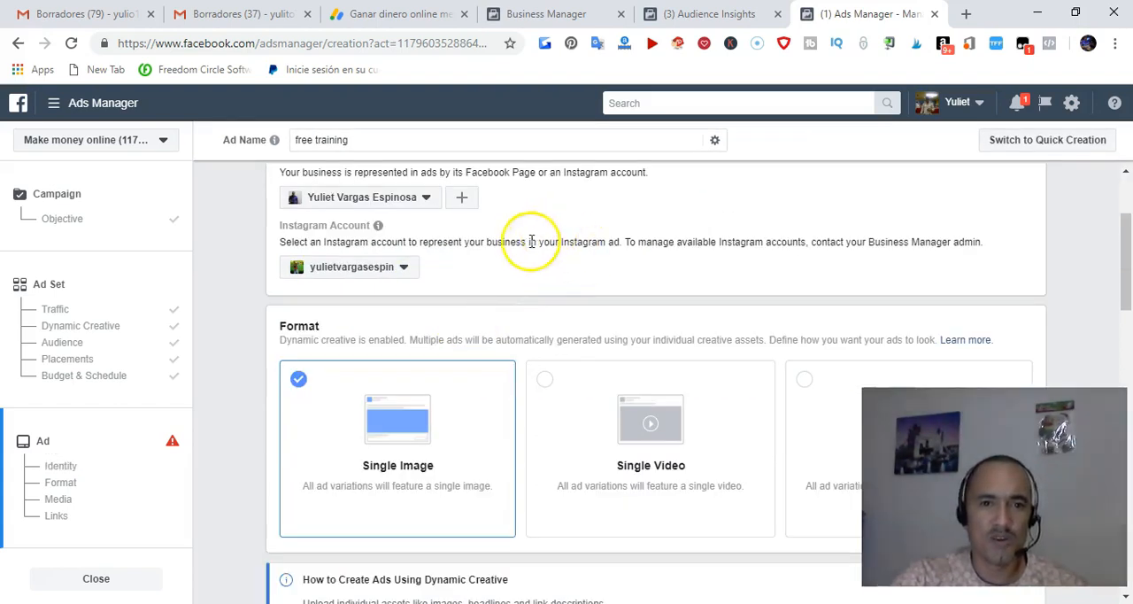
scroll(440, 311, down, 1)
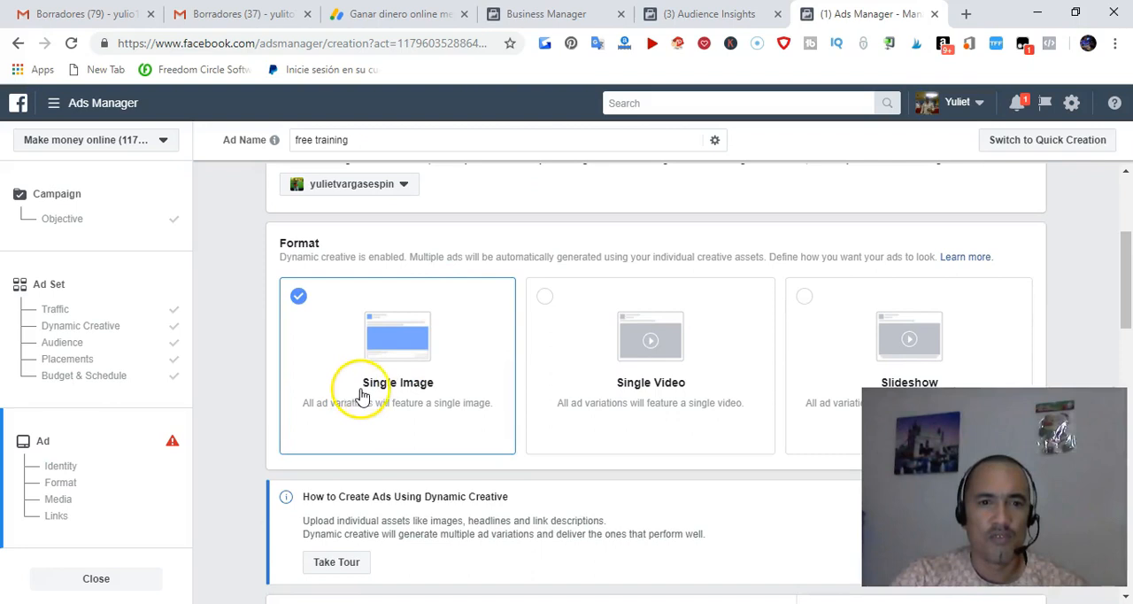
scroll(366, 398, down, 1)
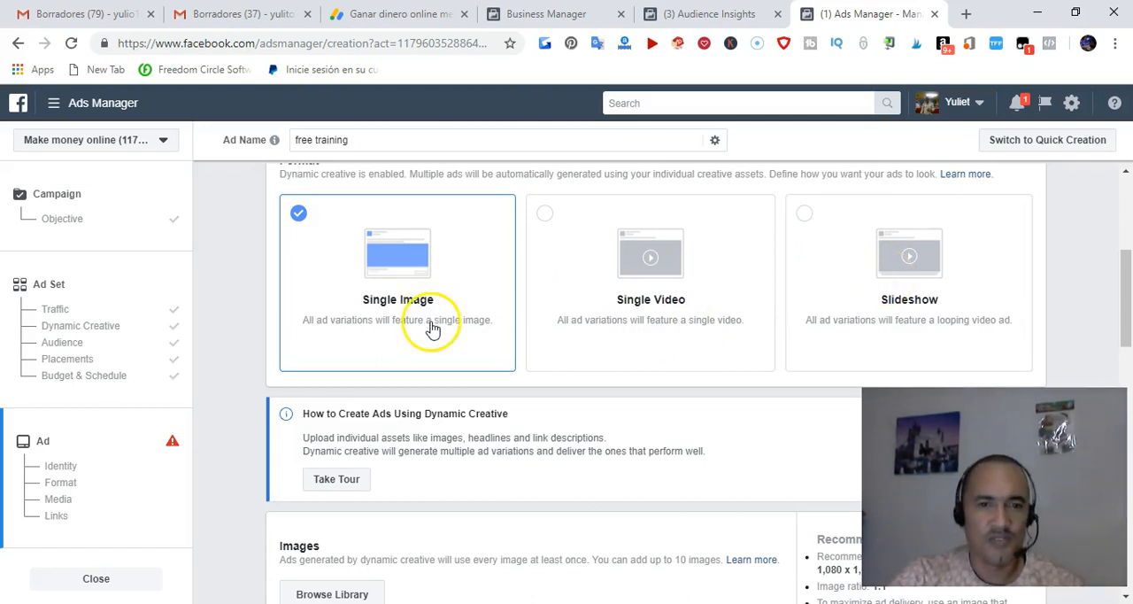
scroll(417, 301, down, 1)
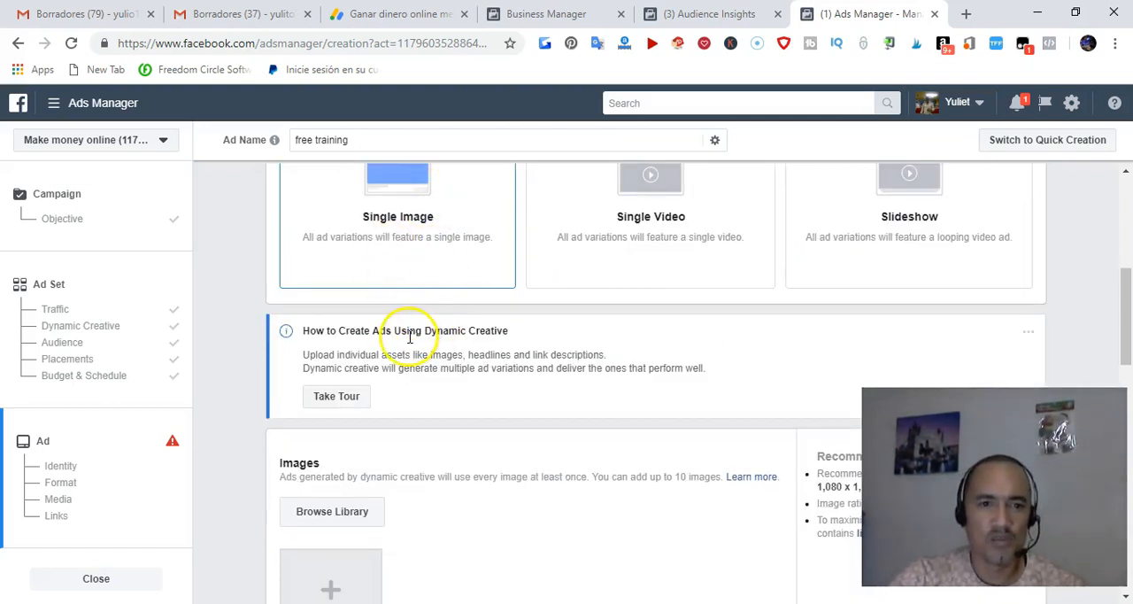
scroll(410, 337, down, 2)
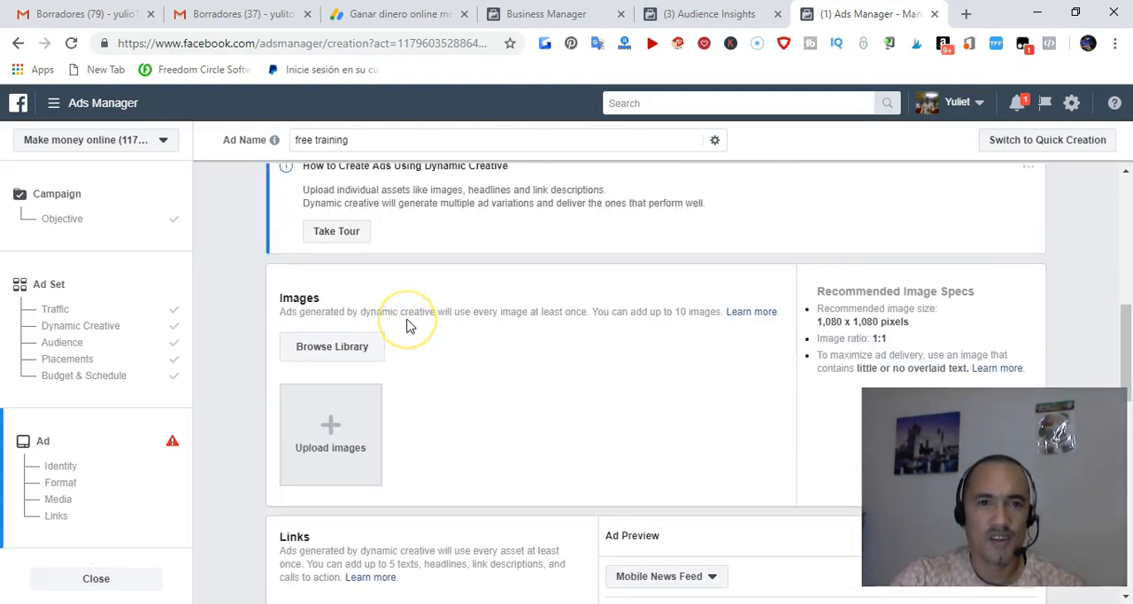
scroll(407, 325, up, 2)
scroll(408, 325, down, 4)
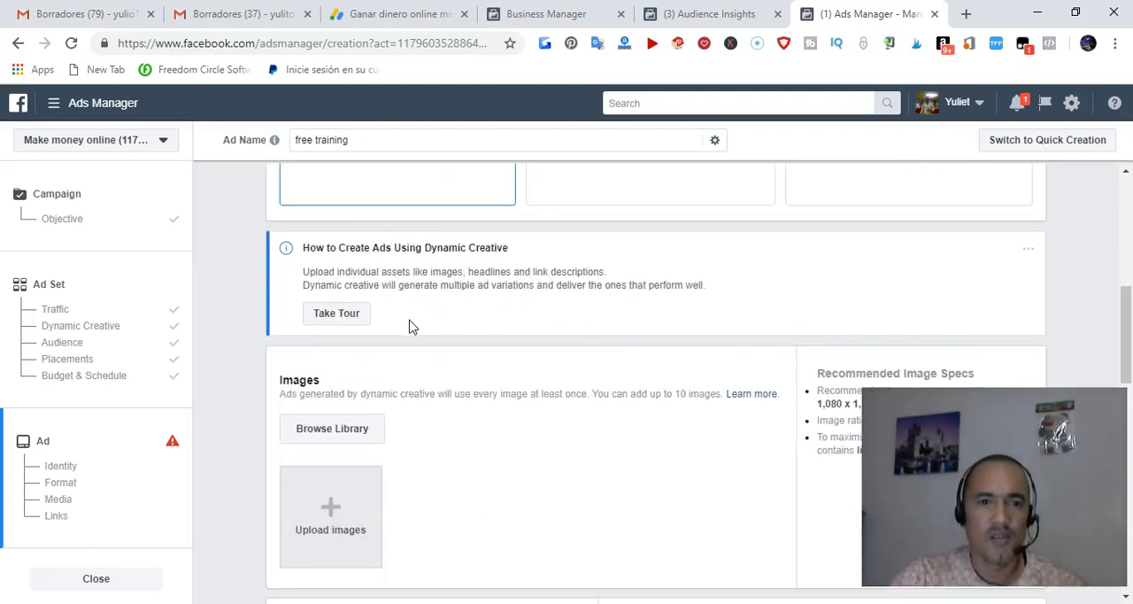
scroll(410, 330, down, 1)
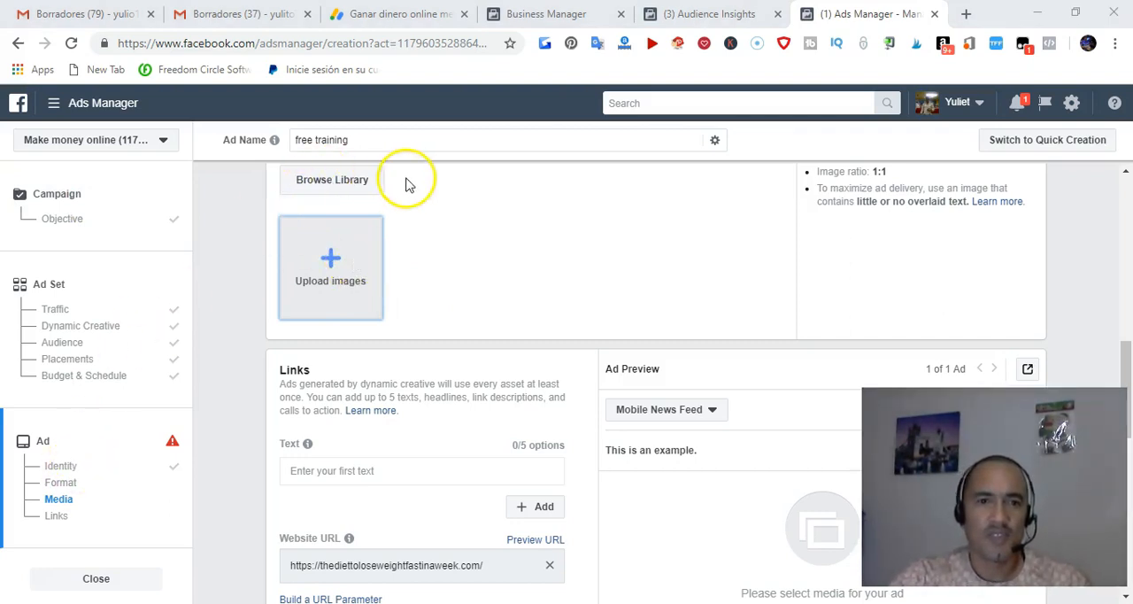
click(332, 179)
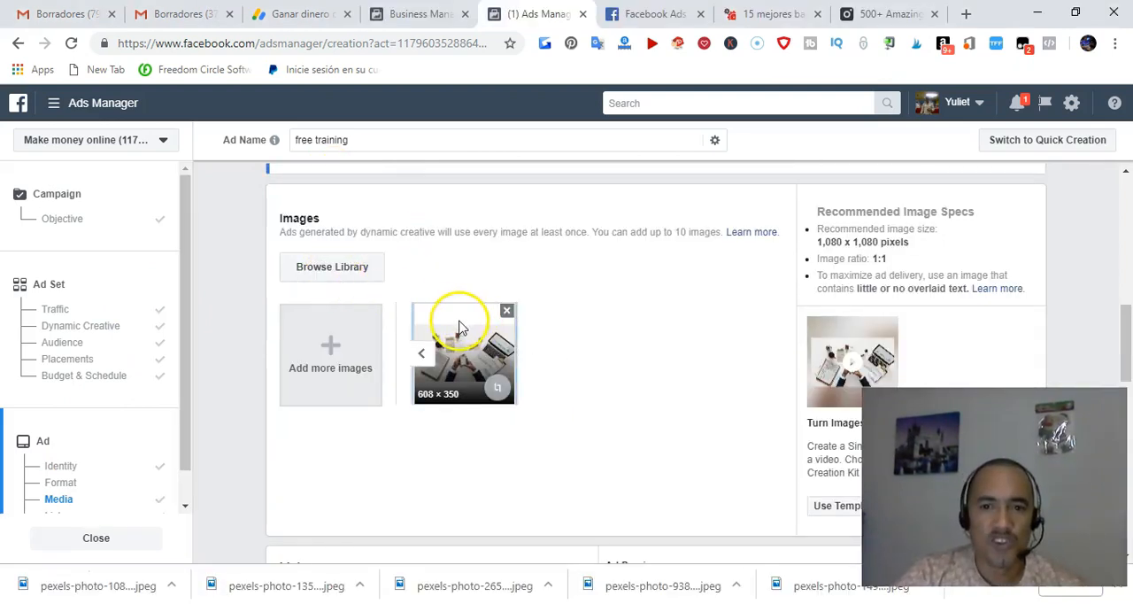
Review the ad's image, text, website URL, headline, call to action and desktop news feed preview
scroll(469, 330, down, 1)
scroll(469, 329, down, 2)
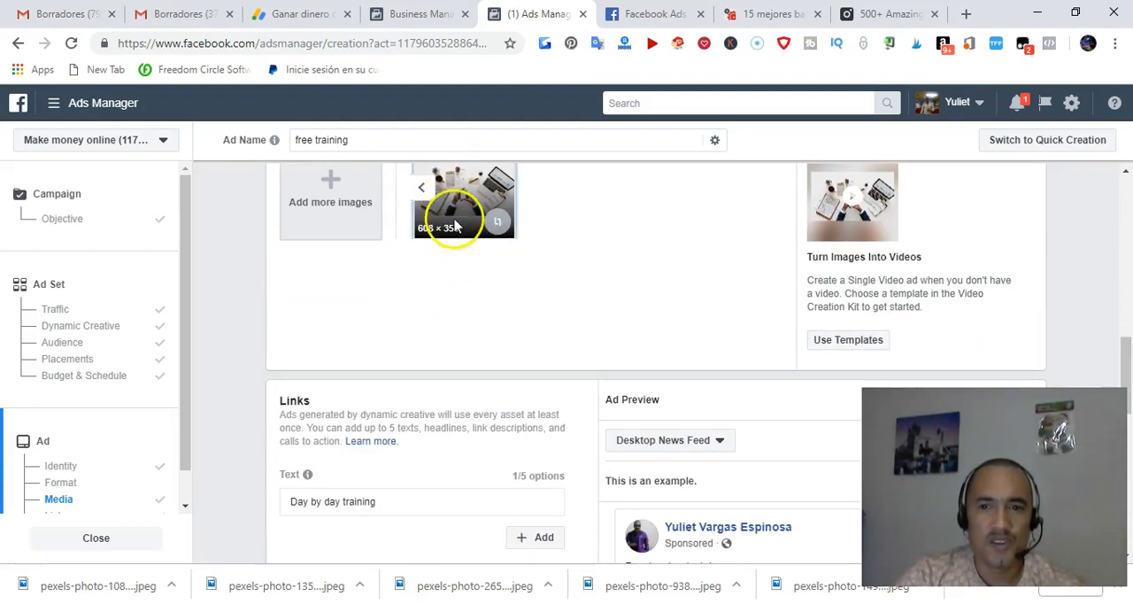
scroll(456, 230, down, 2)
scroll(469, 257, down, 3)
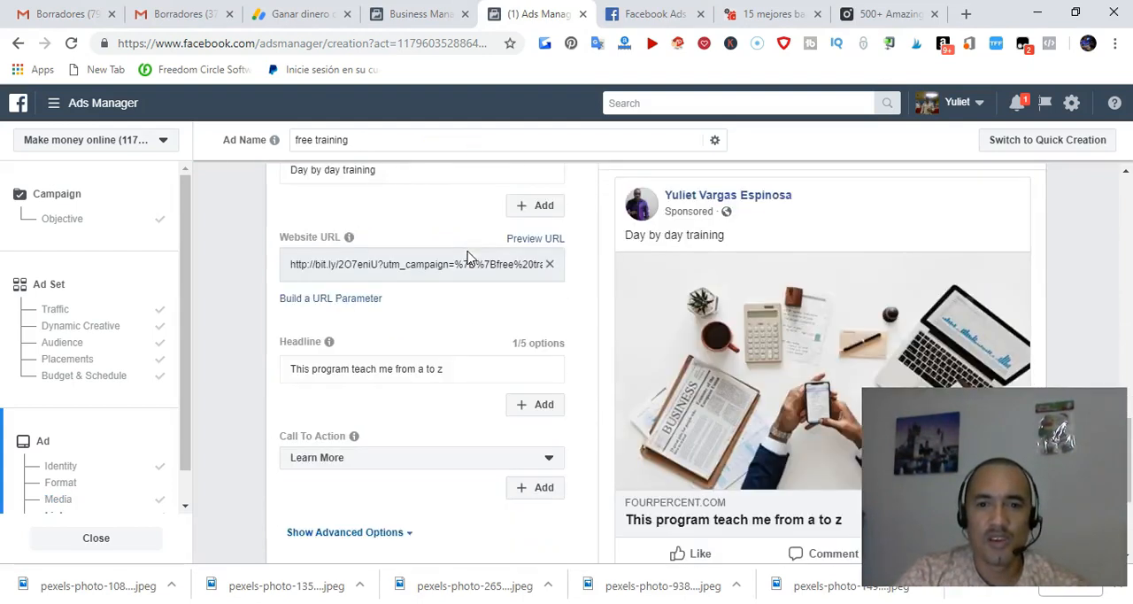
scroll(674, 328, down, 1)
scroll(700, 284, up, 1)
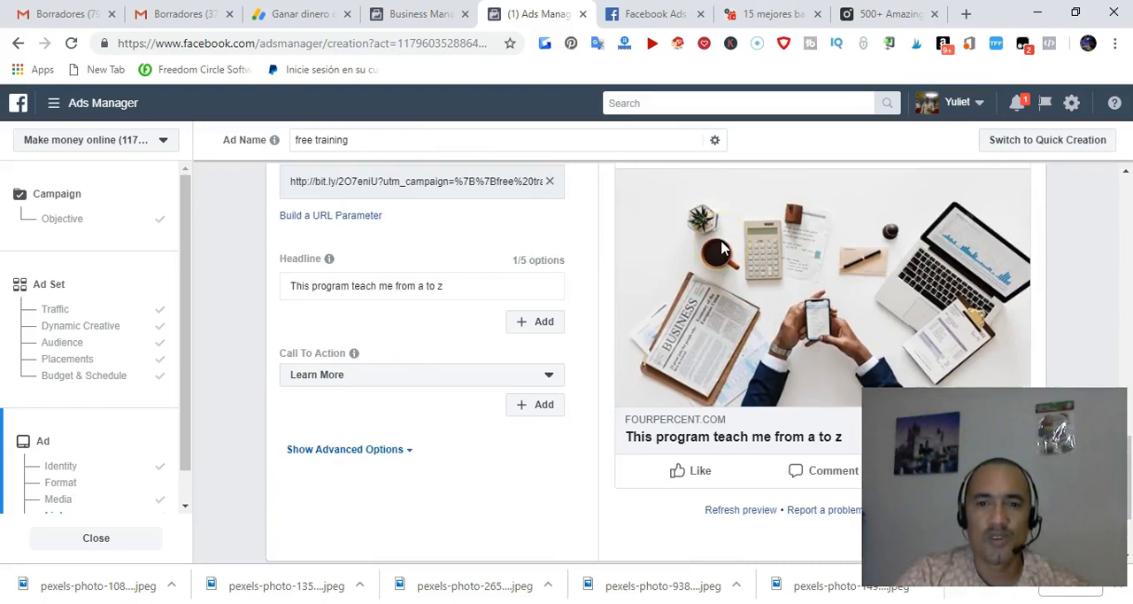
Compare the ad's text, website URL, headline and call to action with how they appear in the desktop news feed preview
scroll(700, 283, up, 1)
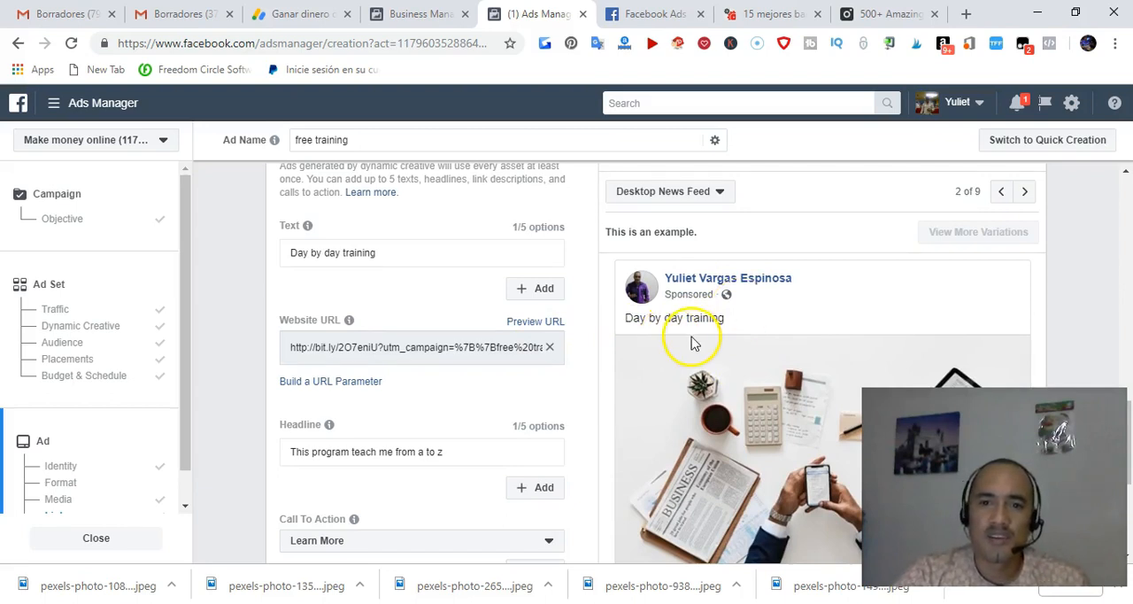
scroll(695, 342, down, 4)
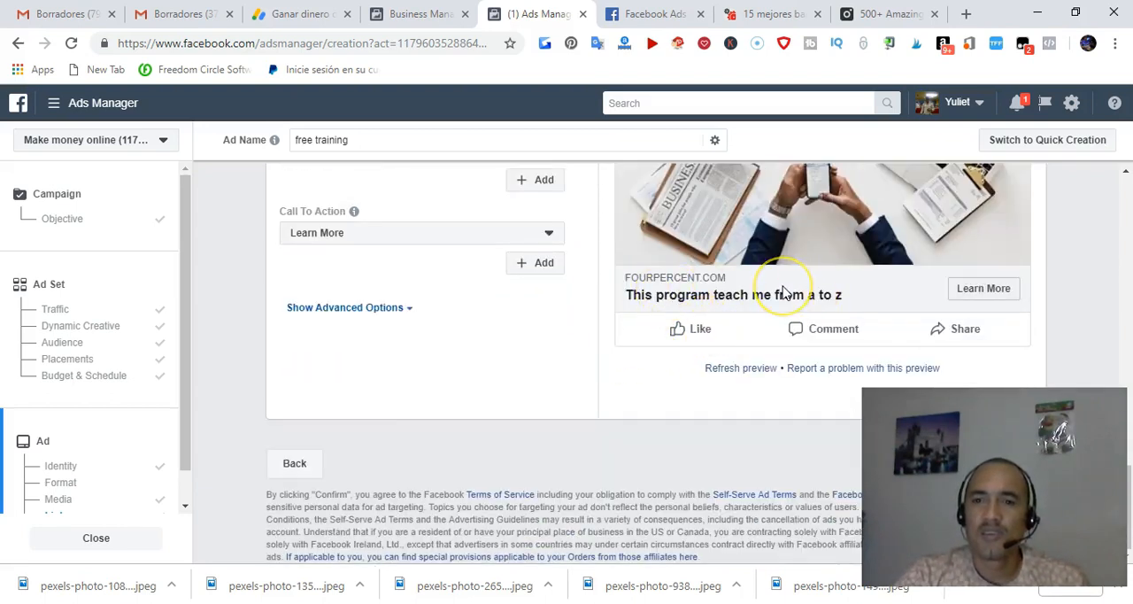
scroll(784, 292, up, 3)
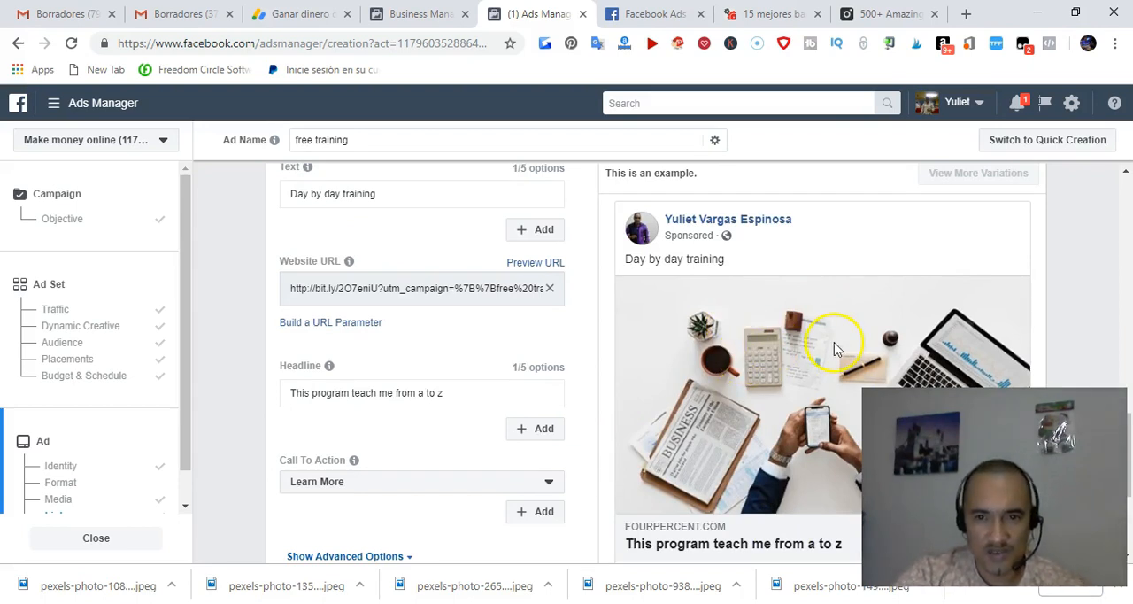
scroll(405, 304, down, 1)
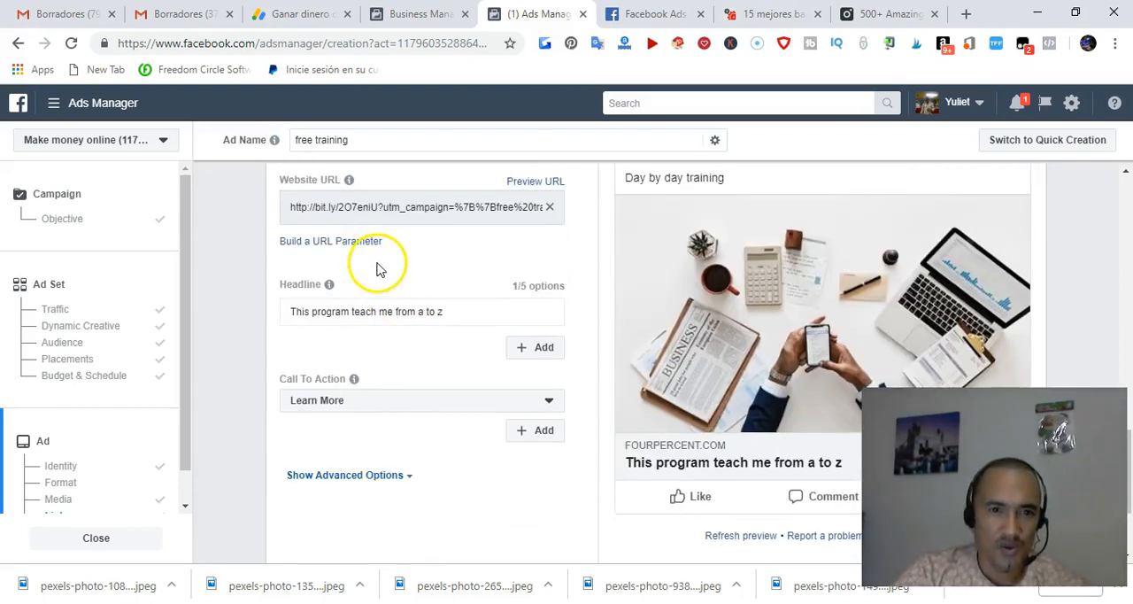
scroll(377, 269, up, 1)
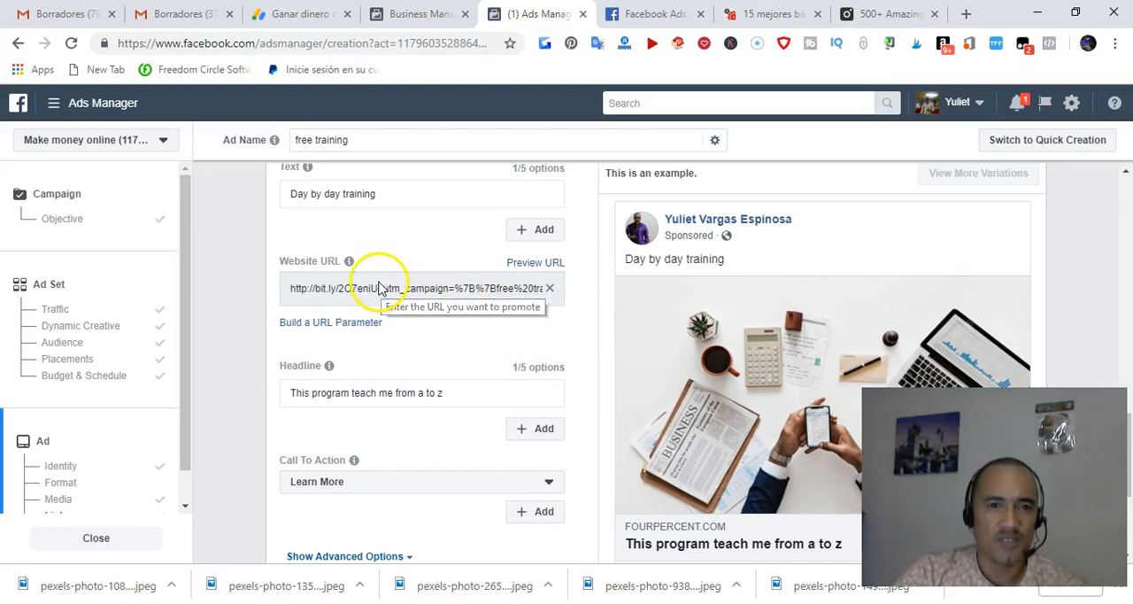
scroll(354, 316, down, 1)
scroll(372, 305, down, 1)
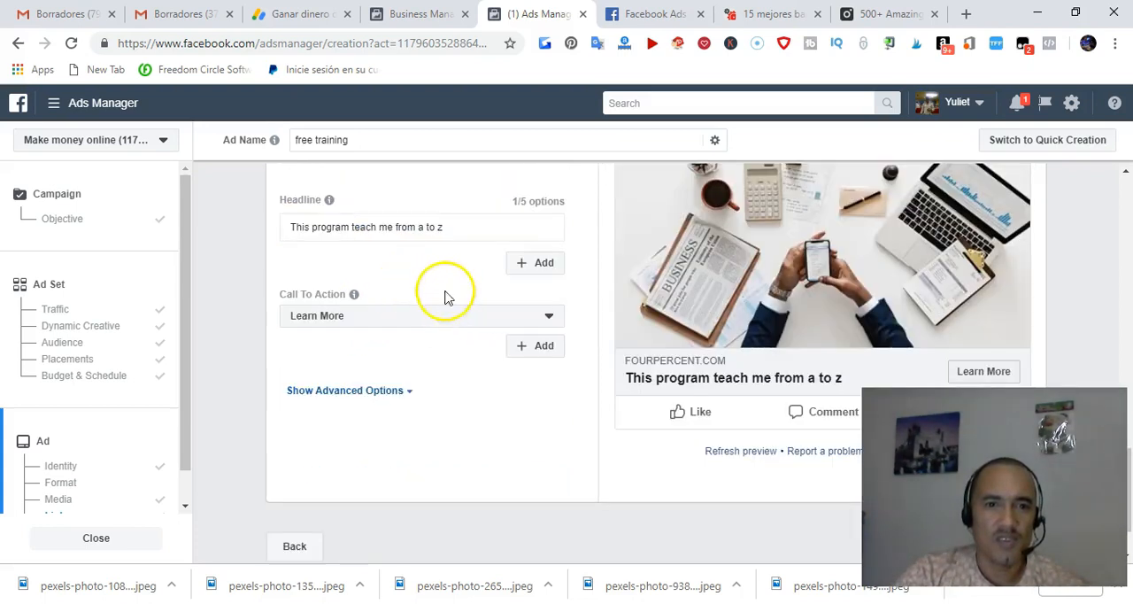
scroll(354, 319, down, 1)
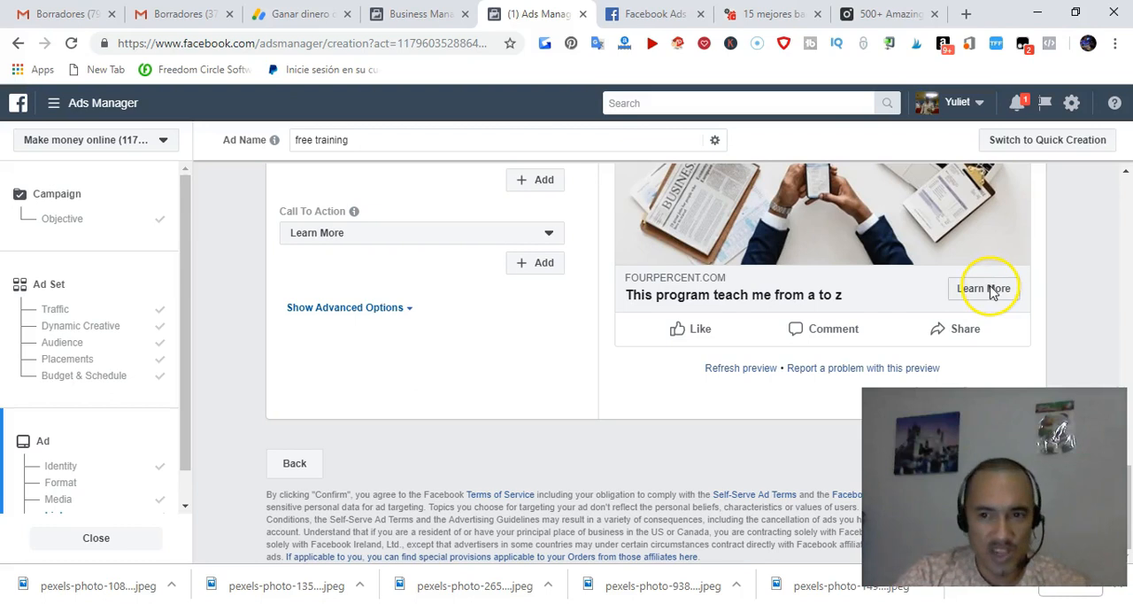
Look through the available call-to-action options for the ad, from Shop Now to Watch More, and close the list
click(551, 235)
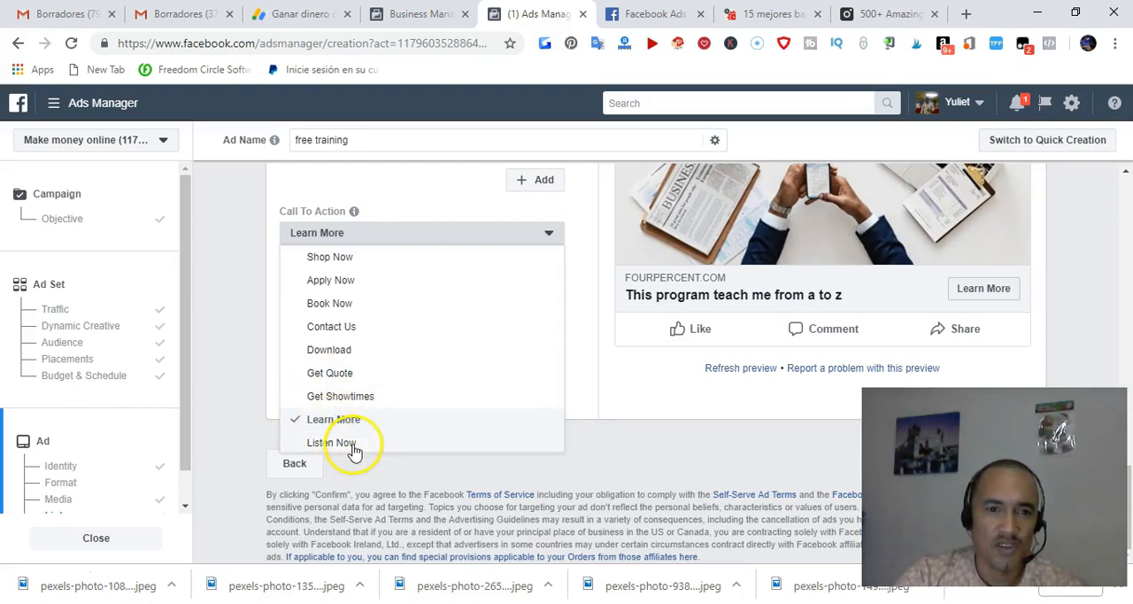
scroll(430, 269, down, 2)
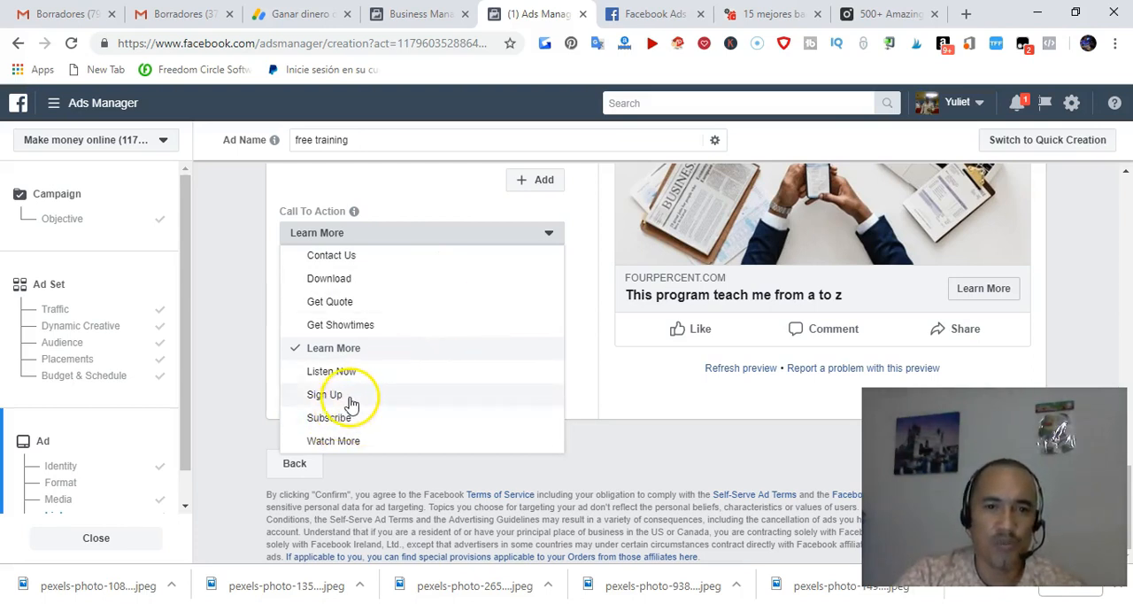
click(469, 189)
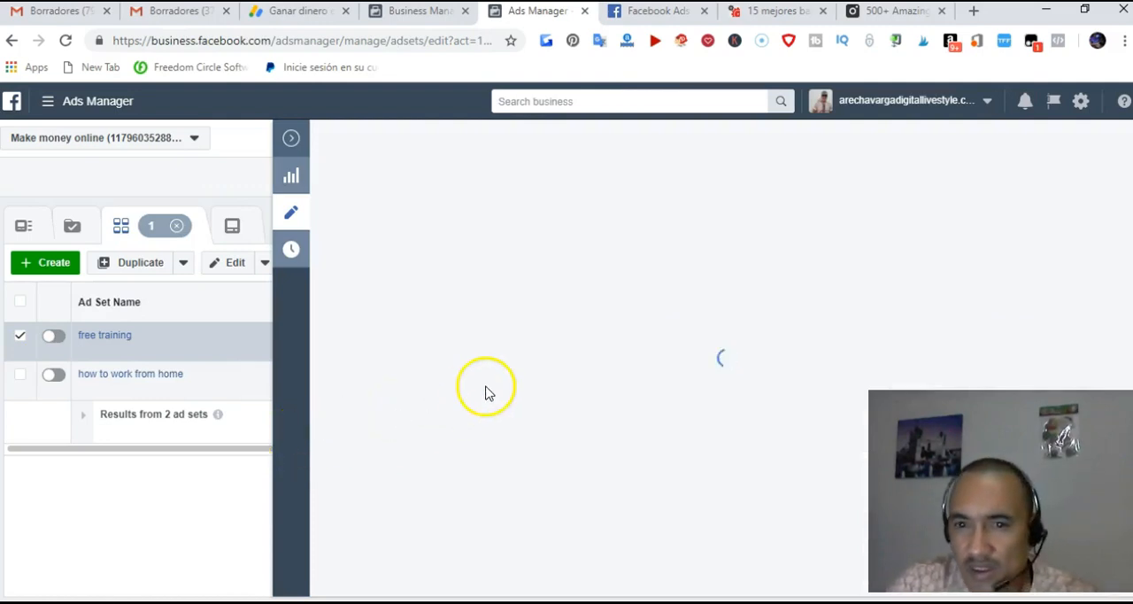
click(602, 368)
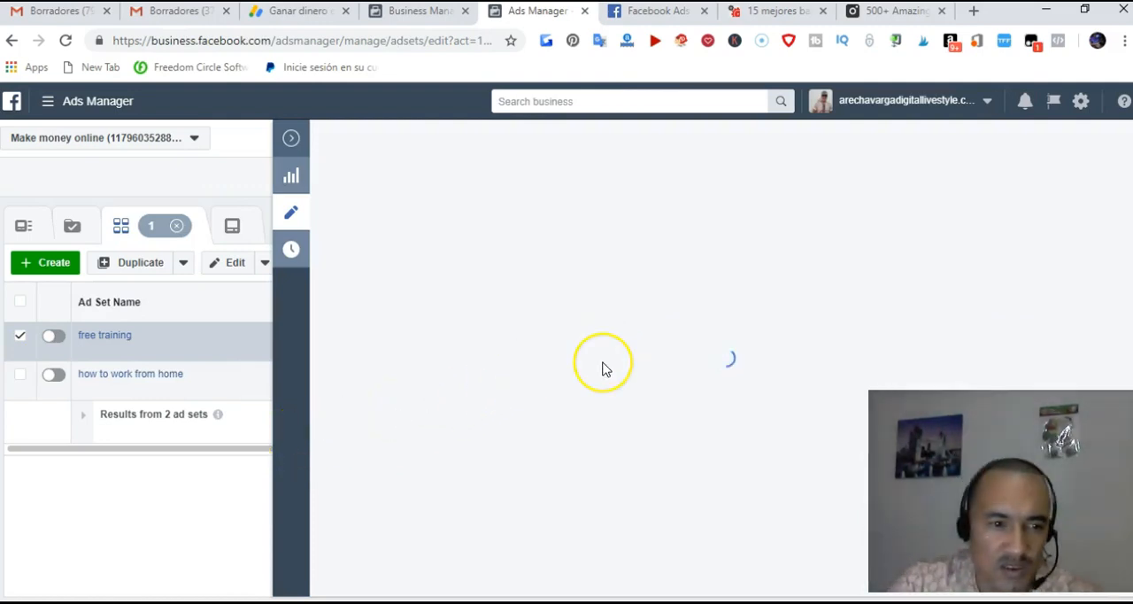